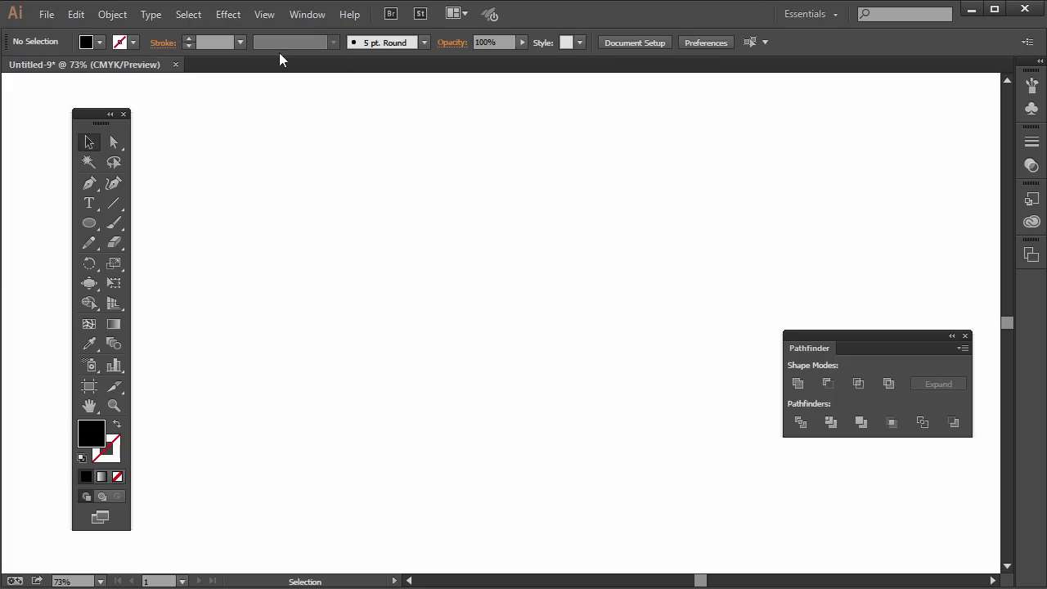
Type 'FedEx' on the page, scale it up to about 278 pt and move it toward the centre.
left_click(90, 205)
left_click(90, 205)
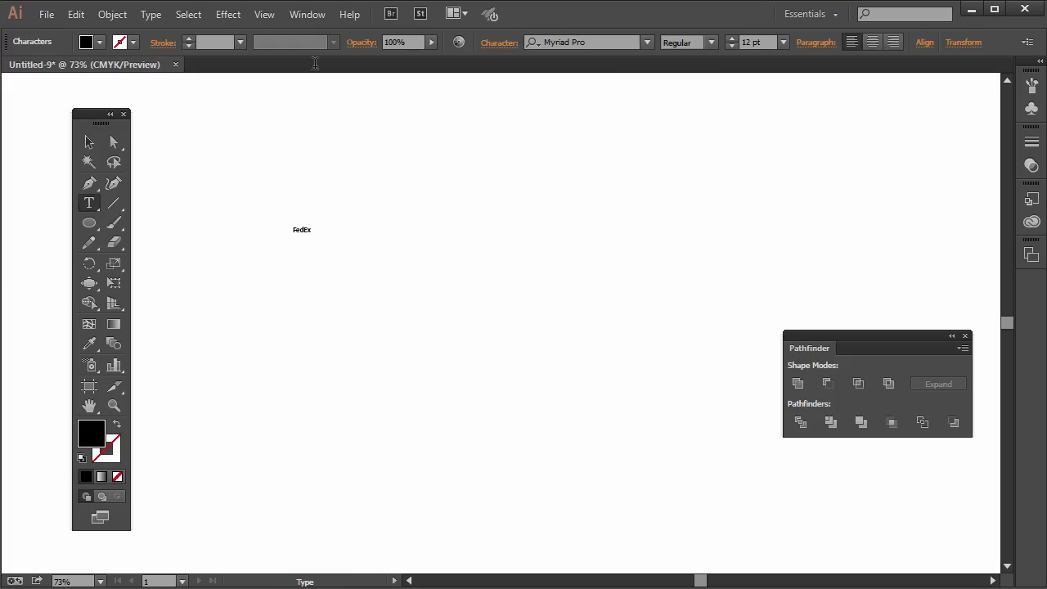
left_click(89, 142)
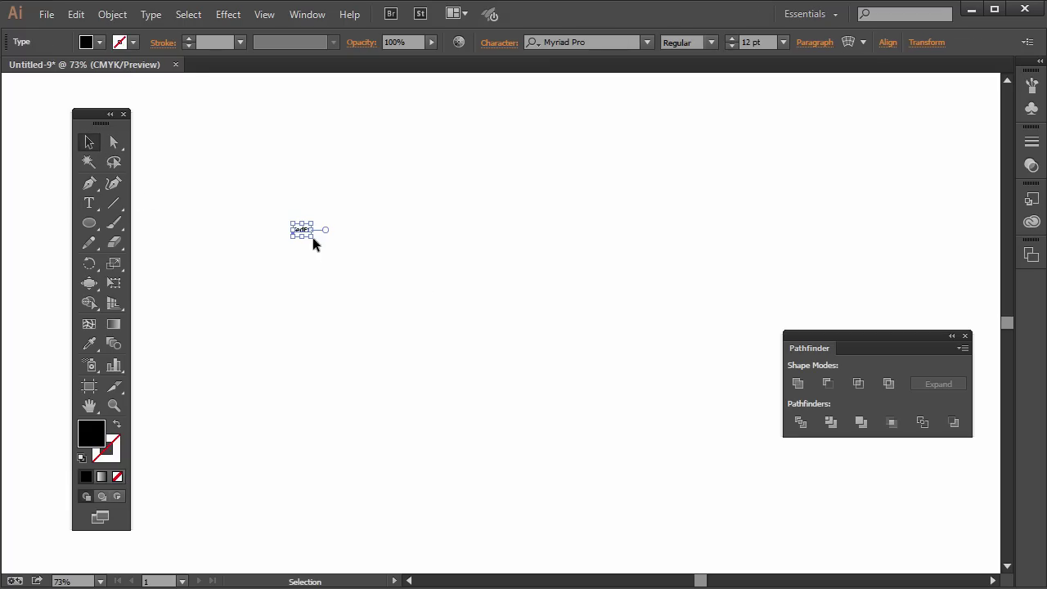
left_click_drag(315, 240, 704, 465)
left_click_drag(427, 338, 401, 274)
Set the FedEx lettering in the Impact font.
key("t")
double_click(291, 296)
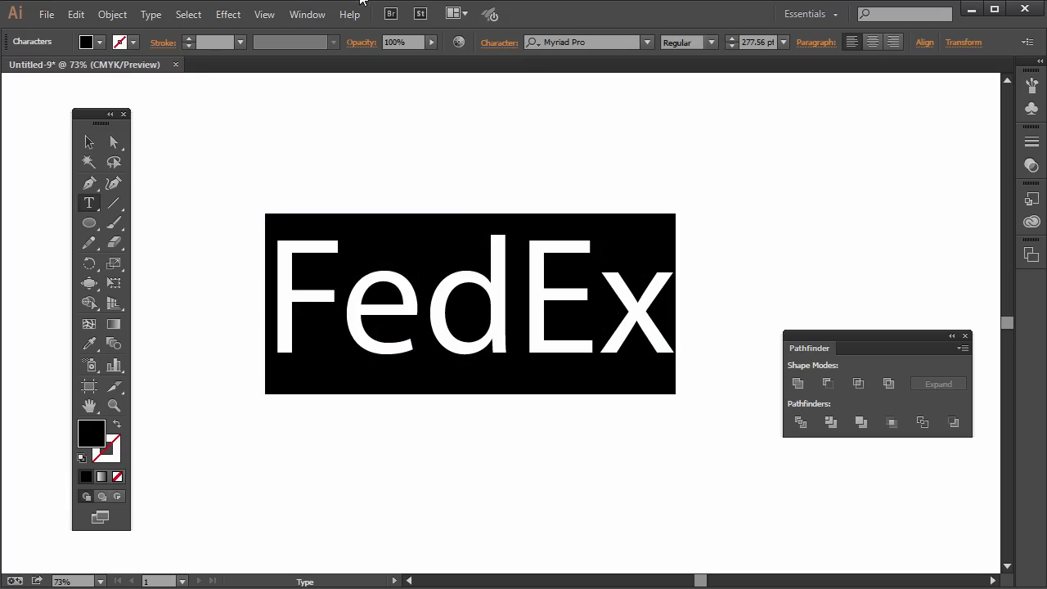
left_click(608, 41)
key("BackSpace")
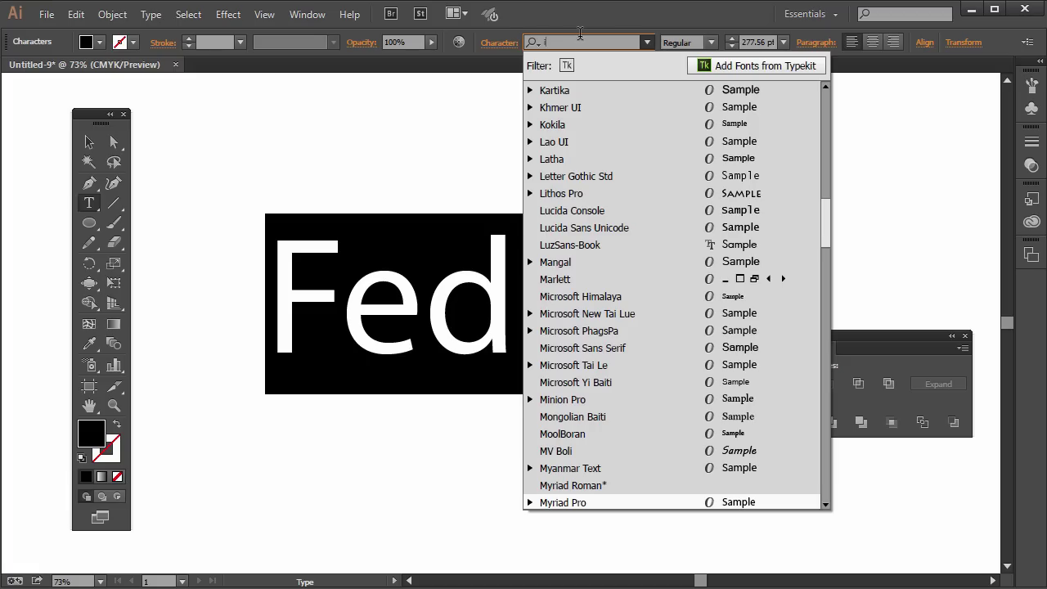
type("impact")
left_click(555, 91)
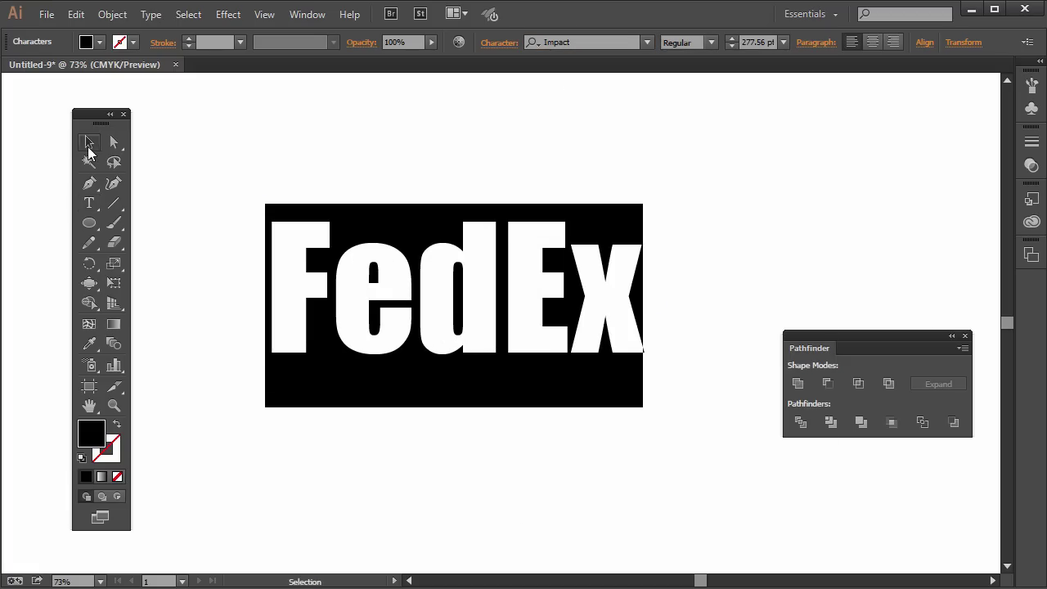
left_click(88, 143)
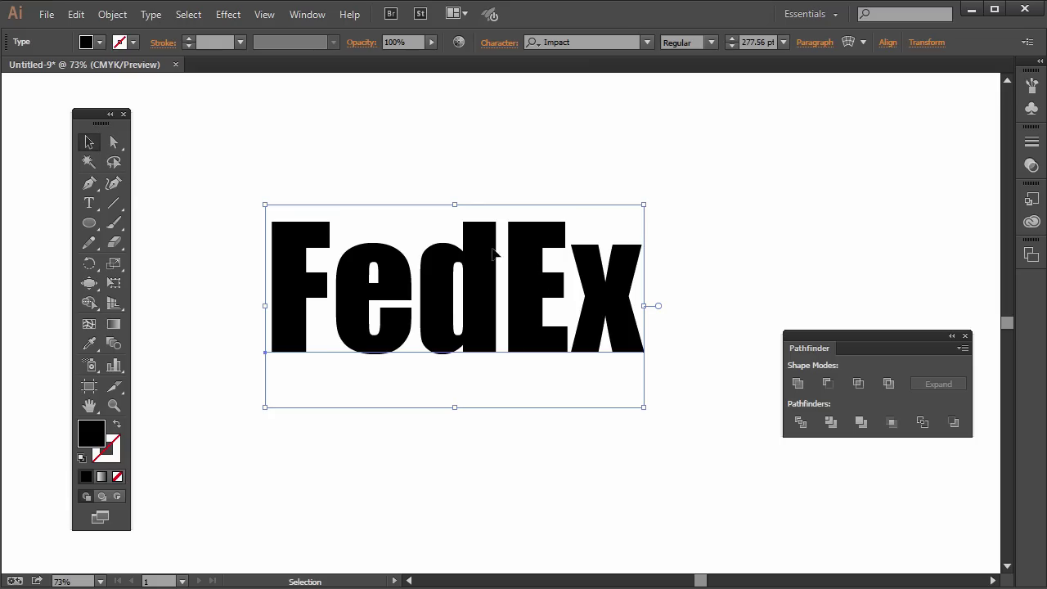
Scale the FedEx text vertically from its top-middle handle to change its height.
left_click_drag(455, 204, 455, 251)
left_click(468, 205)
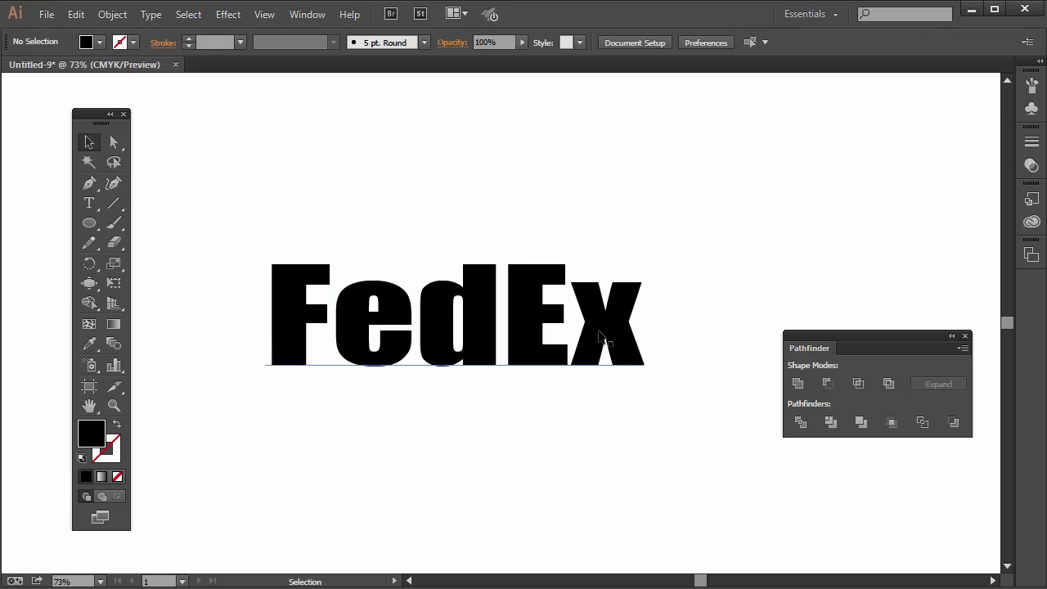
left_click(464, 320)
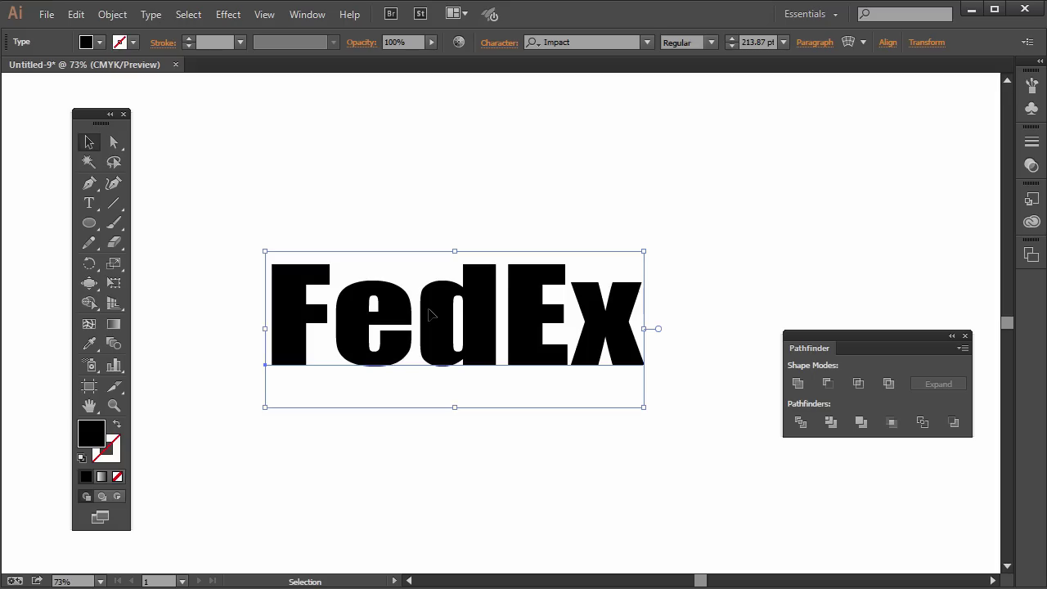
Convert the FedEx text to vector outlines with Create Outlines.
right_click(429, 311)
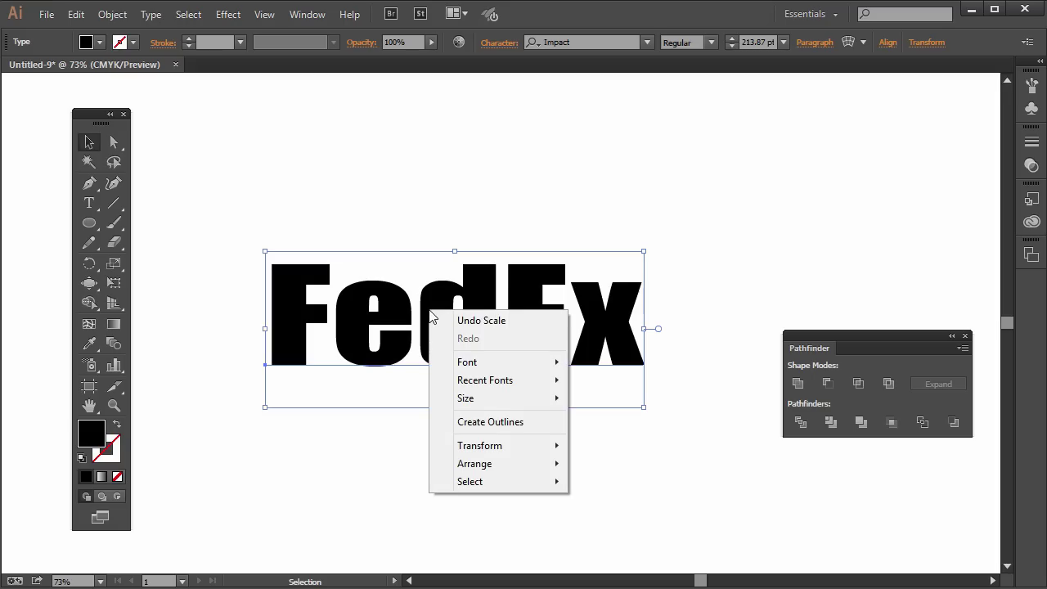
right_click(379, 313)
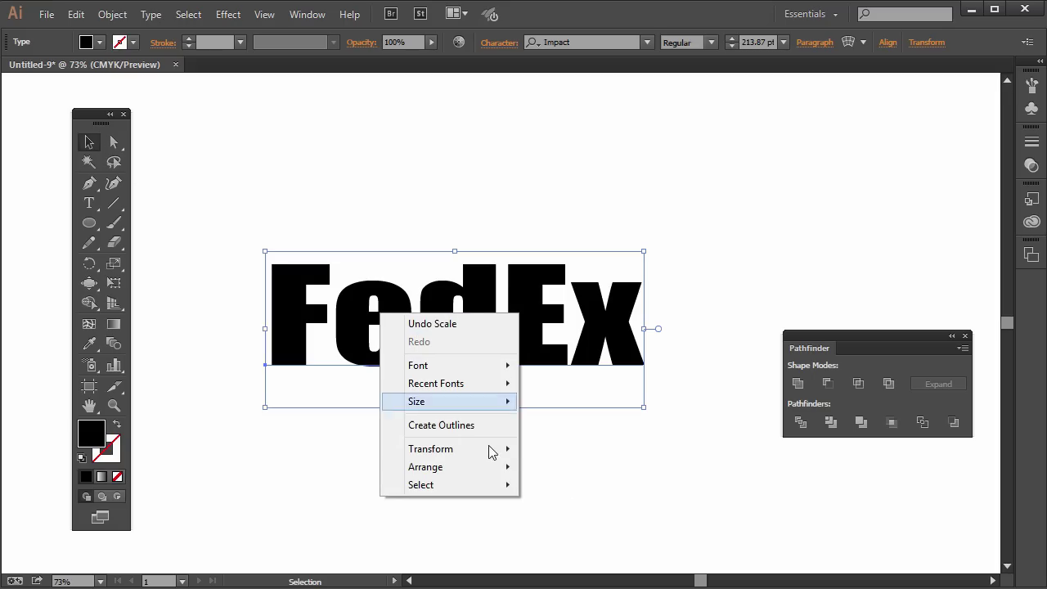
left_click(442, 426)
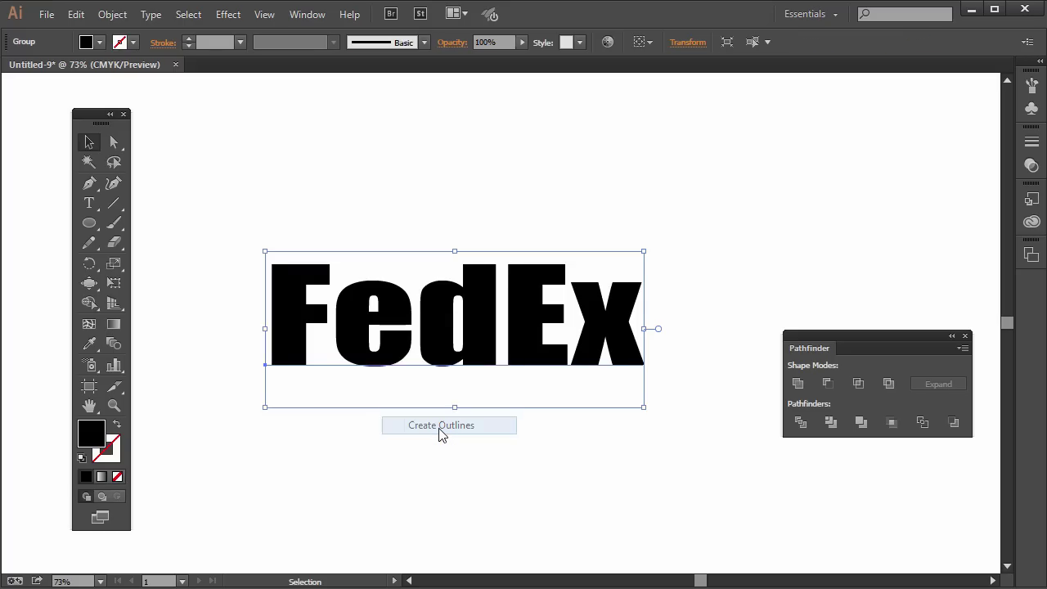
left_click(698, 221)
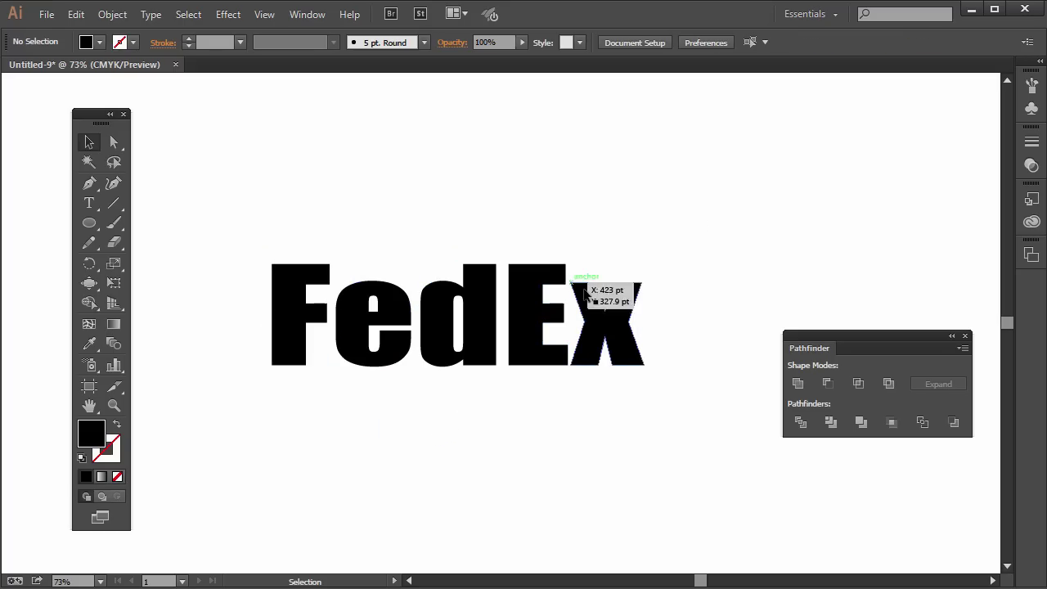
Ungroup the outlined FedEx letters with Object > Ungroup.
left_click_drag(253, 177, 698, 542)
left_click(654, 385)
left_click(599, 318)
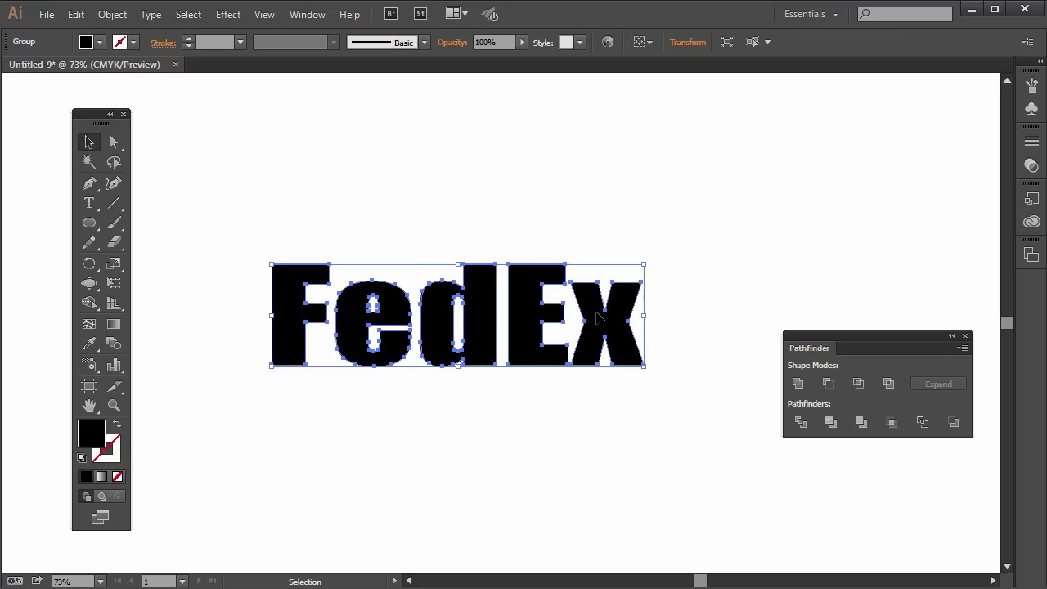
left_click(112, 14)
left_click(139, 93)
left_click(349, 135)
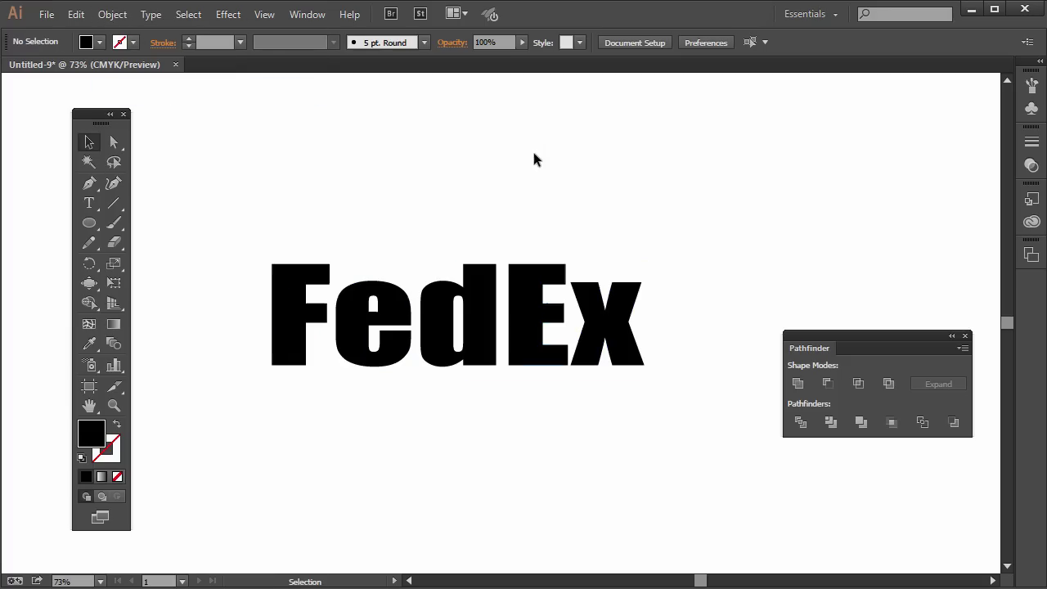
Shorten the x by dragging down its top edge.
left_click(597, 309)
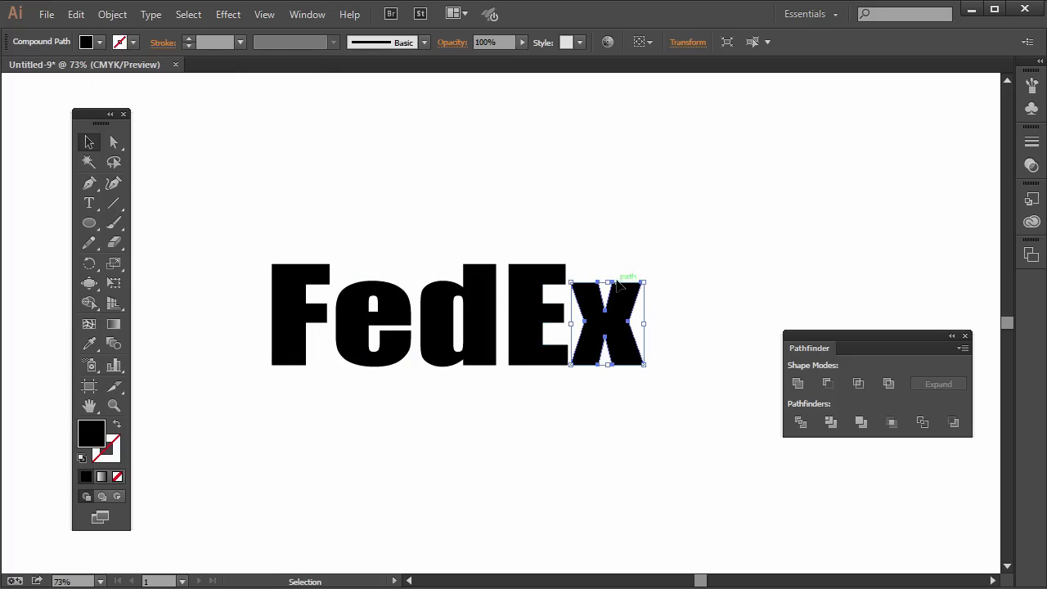
left_click(606, 303)
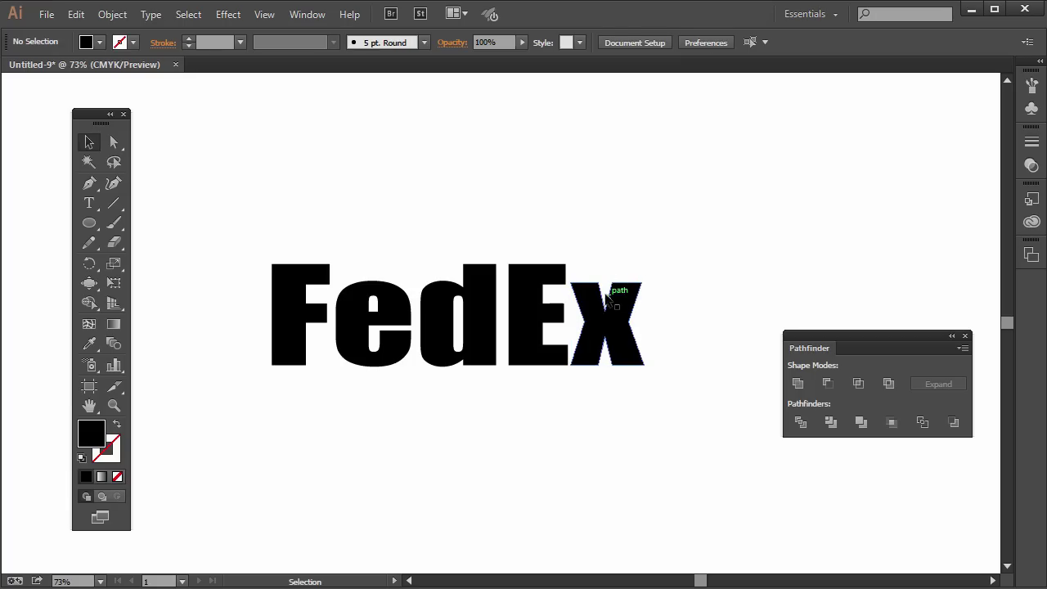
left_click(599, 297)
mouse_move(607, 282)
left_mouse_down()
mouse_move(608, 304)
mouse_move(583, 316)
mouse_move(603, 292)
mouse_move(606, 302)
left_mouse_up()
left_click(583, 316)
left_click(601, 315)
left_click(660, 353)
left_click(602, 307)
left_click(647, 384)
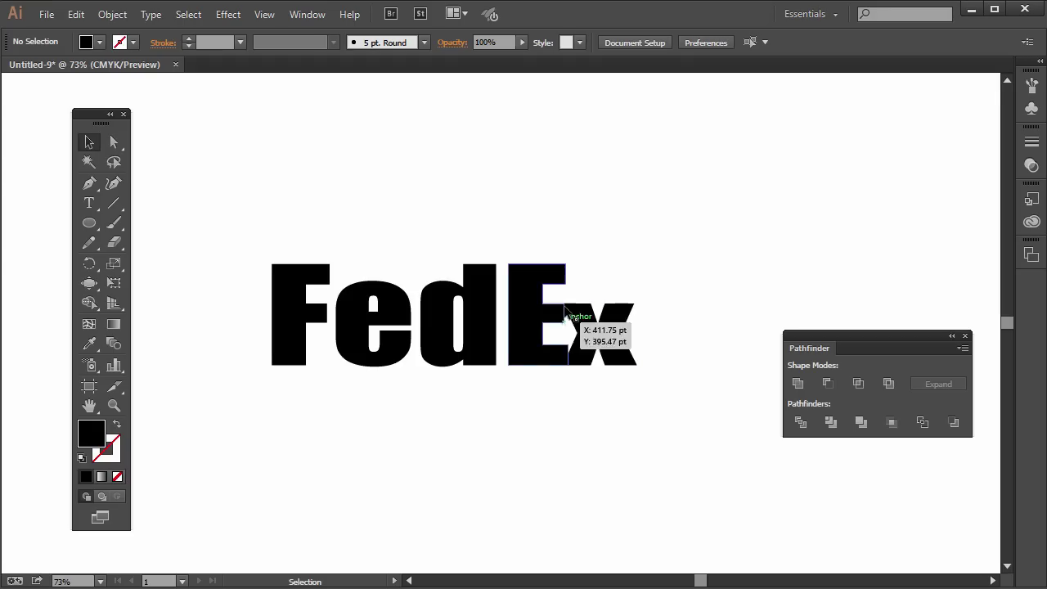
Reshape the E by moving its inner anchor points with Direct Selection.
left_click(551, 355)
left_click(114, 141)
left_click(512, 152)
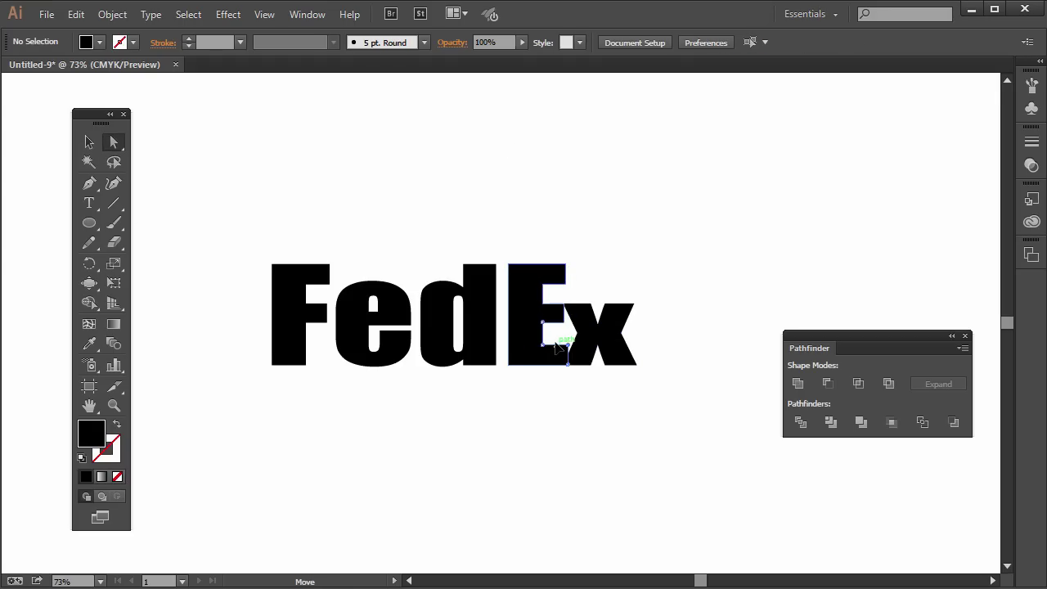
mouse_move(556, 344)
left_mouse_down()
mouse_move(545, 341)
mouse_move(555, 335)
left_mouse_up()
left_click(562, 328)
left_click(562, 328)
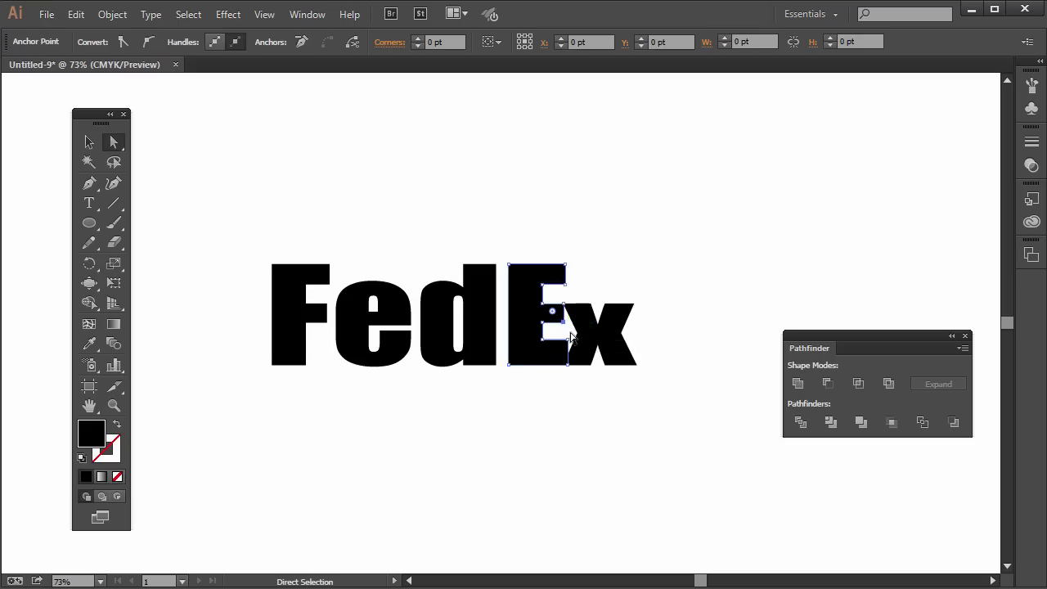
left_click_drag(563, 328, 567, 328)
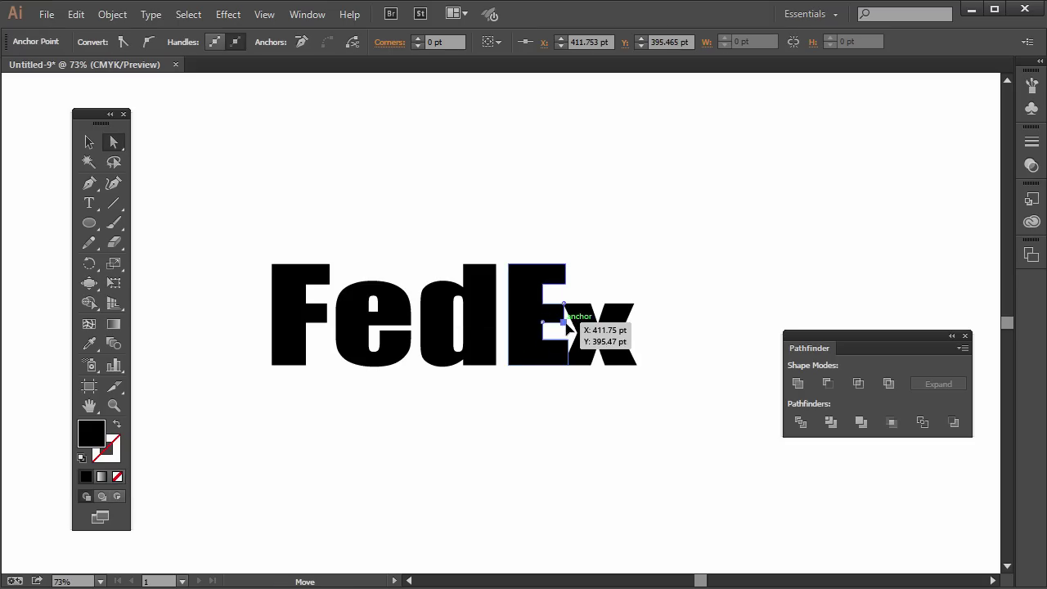
left_click(558, 326)
left_click(572, 343)
left_click(571, 352)
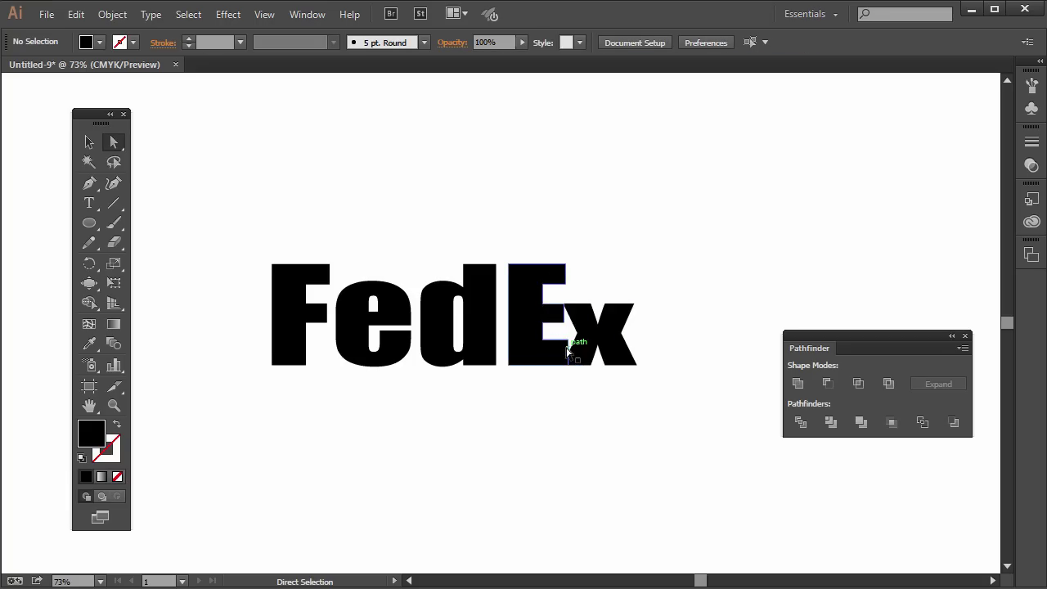
left_click(570, 350)
left_click_drag(570, 350, 570, 352)
left_click(568, 409)
Marquee-select all the FedEx letters and delete them.
left_click(604, 344)
left_click(583, 281)
left_click(89, 141)
left_click_drag(210, 188, 741, 504)
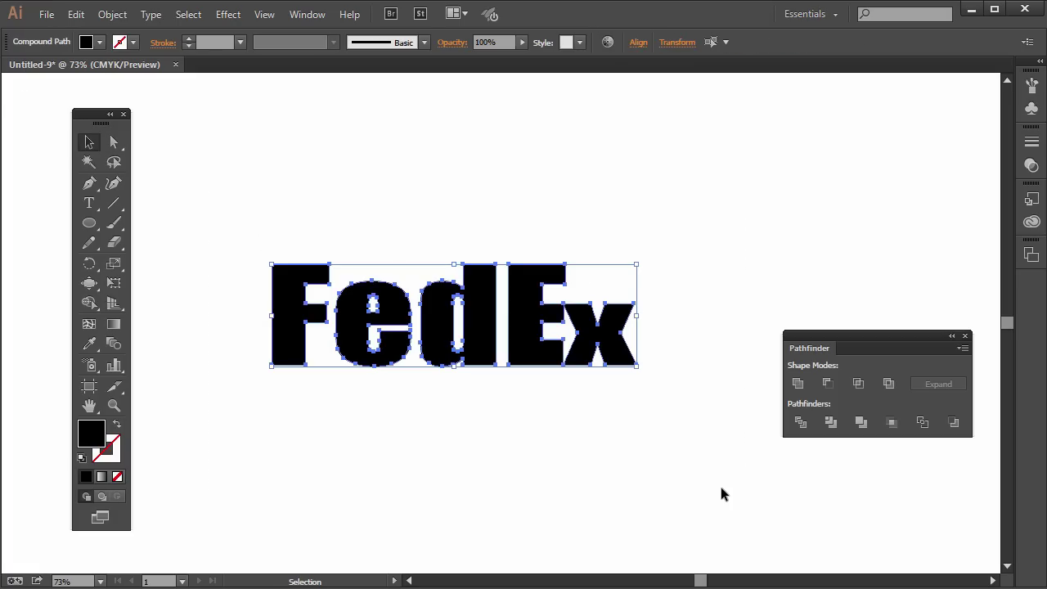
key("Delete")
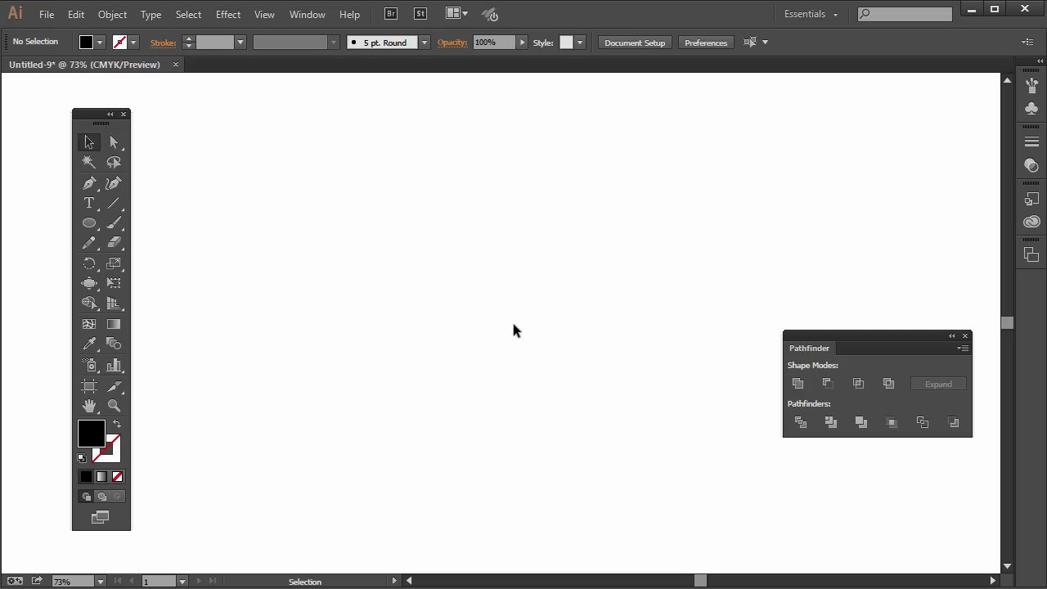
Draw a large circle near the page centre with the Ellipse tool and give it a blue fill.
left_click(88, 224)
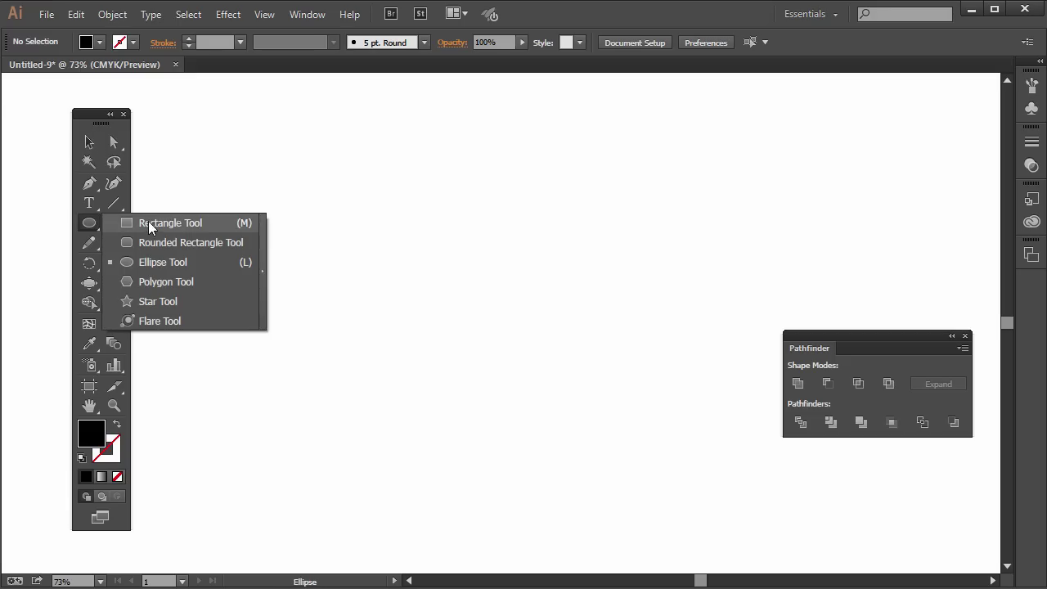
left_click(147, 262)
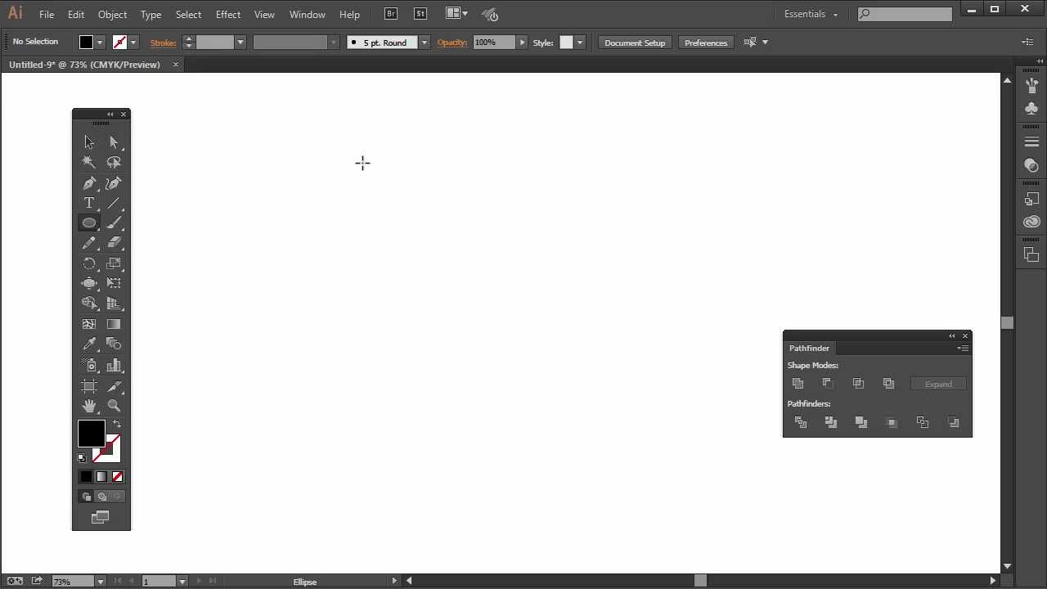
left_click_drag(355, 160, 667, 470)
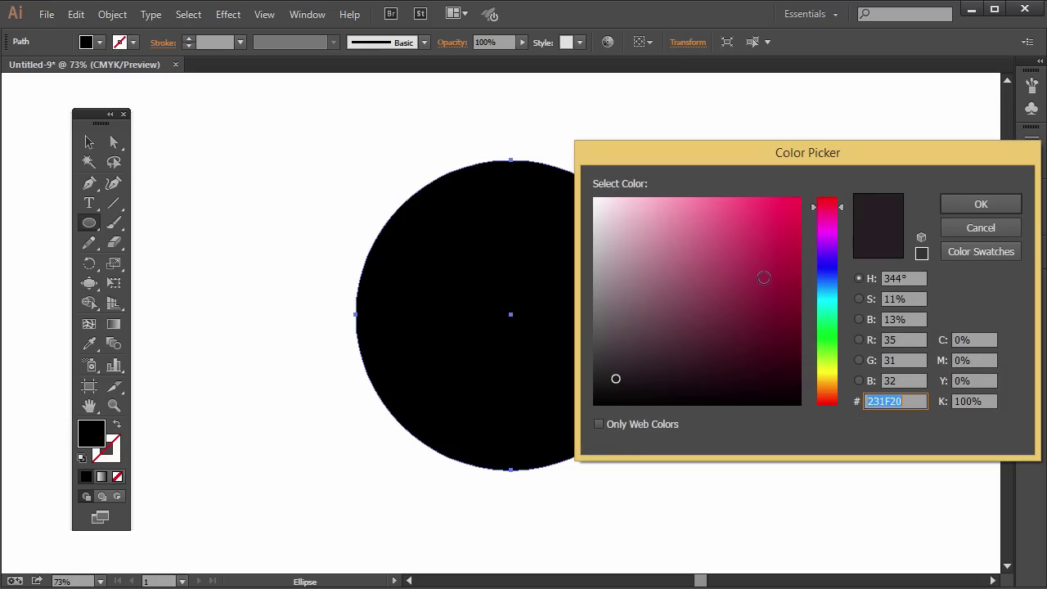
left_click(764, 275)
left_click(830, 288)
left_click(977, 206)
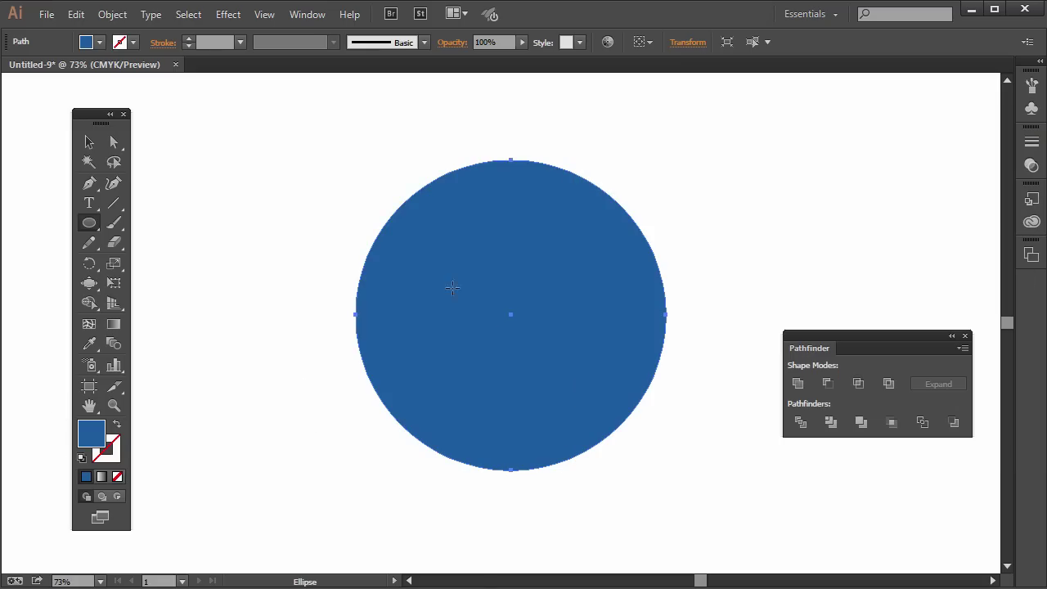
left_click(90, 142)
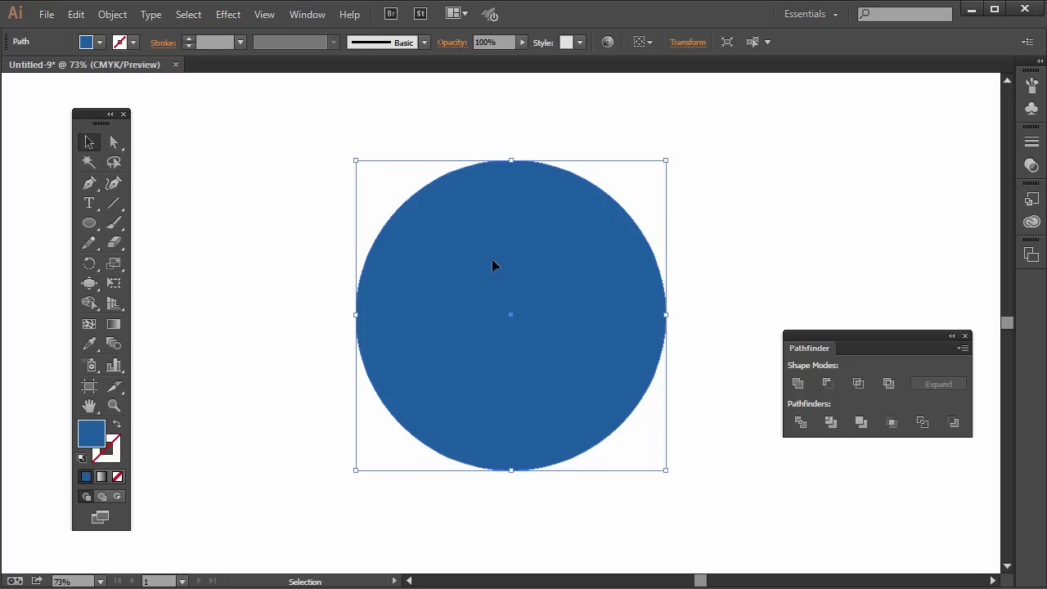
left_click(114, 142)
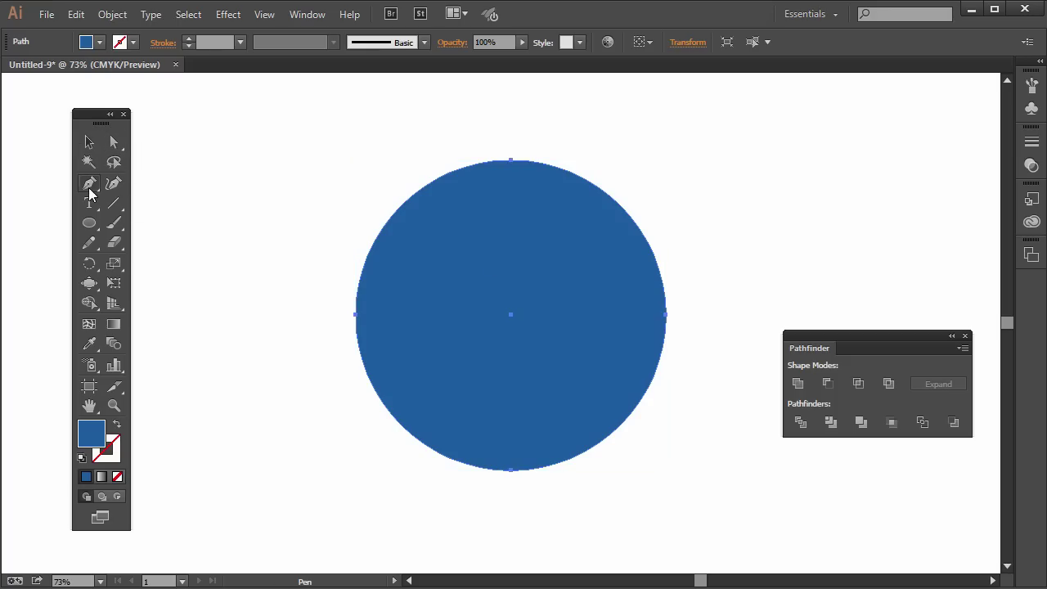
left_click(90, 185)
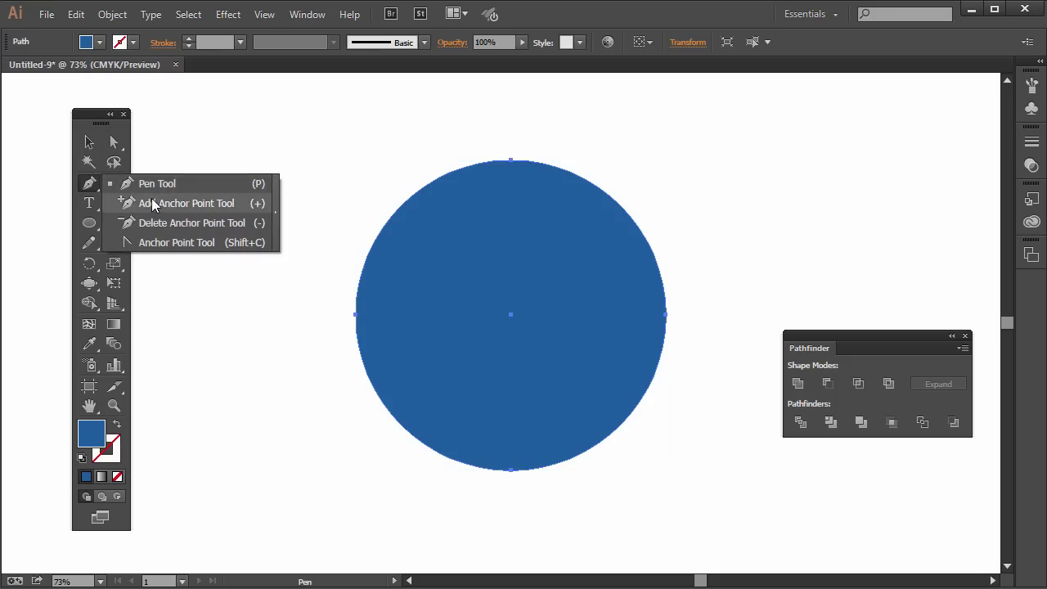
left_click(152, 203)
left_click(433, 450)
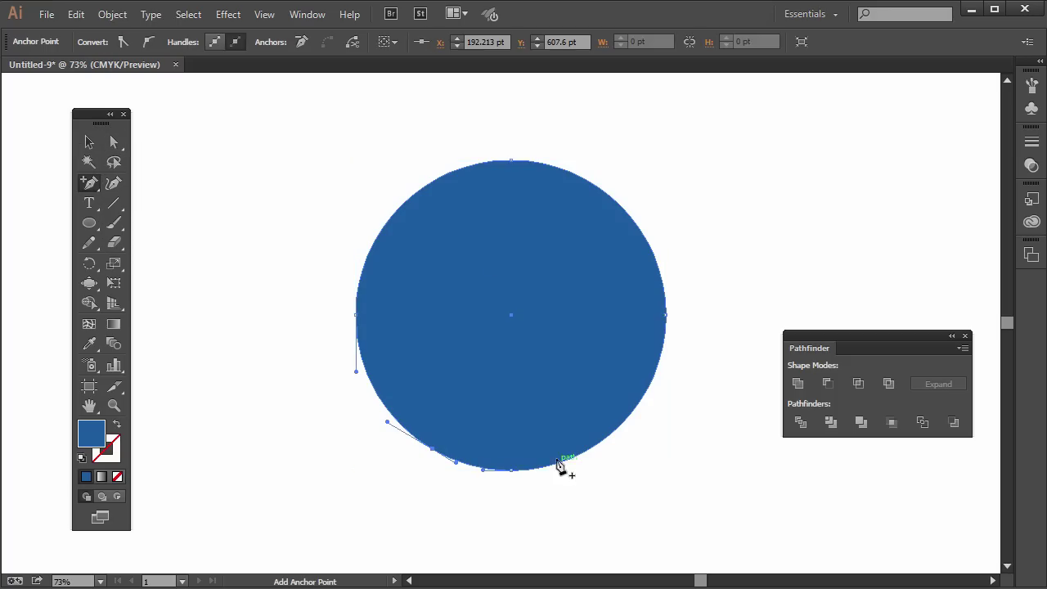
left_click(570, 461)
left_click(113, 142)
left_click(432, 460)
left_click_drag(435, 455, 464, 333)
left_click_drag(571, 462, 518, 383)
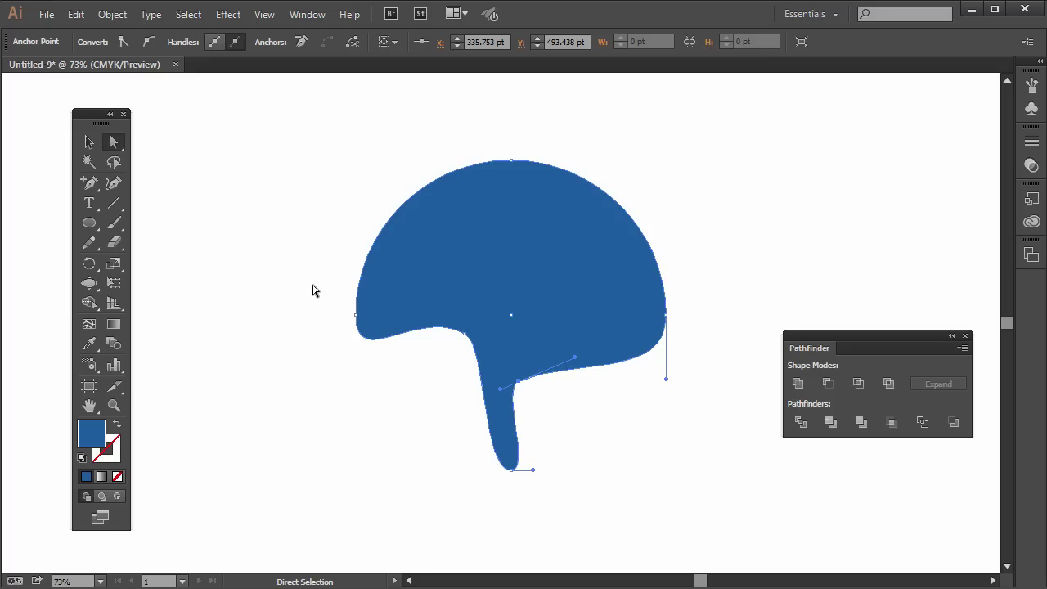
key("ctrl+z")
key("ctrl+z")
key("ctrl+z")
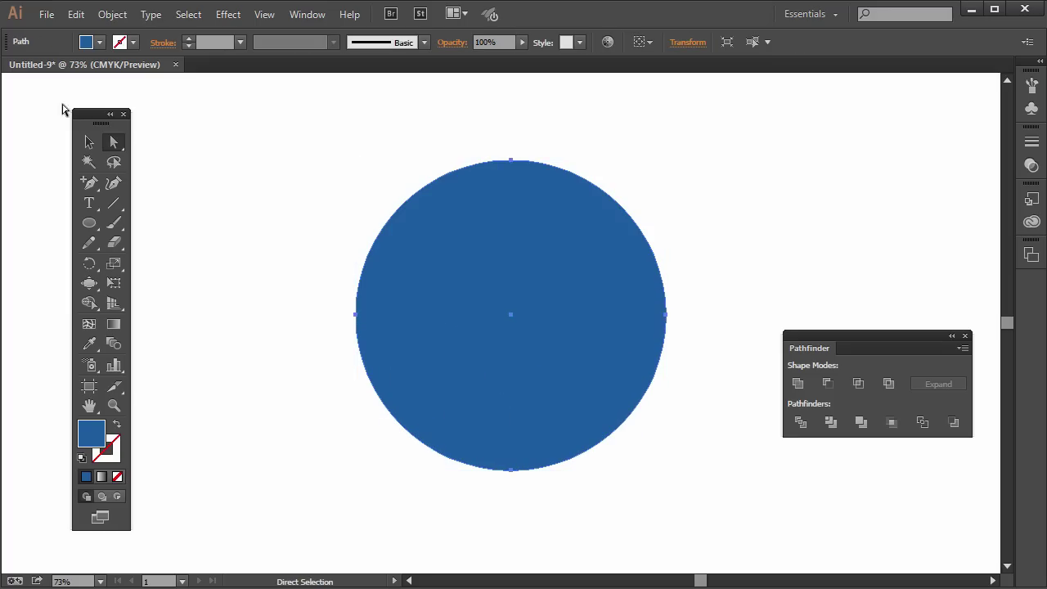
left_click(89, 142)
left_click(224, 212)
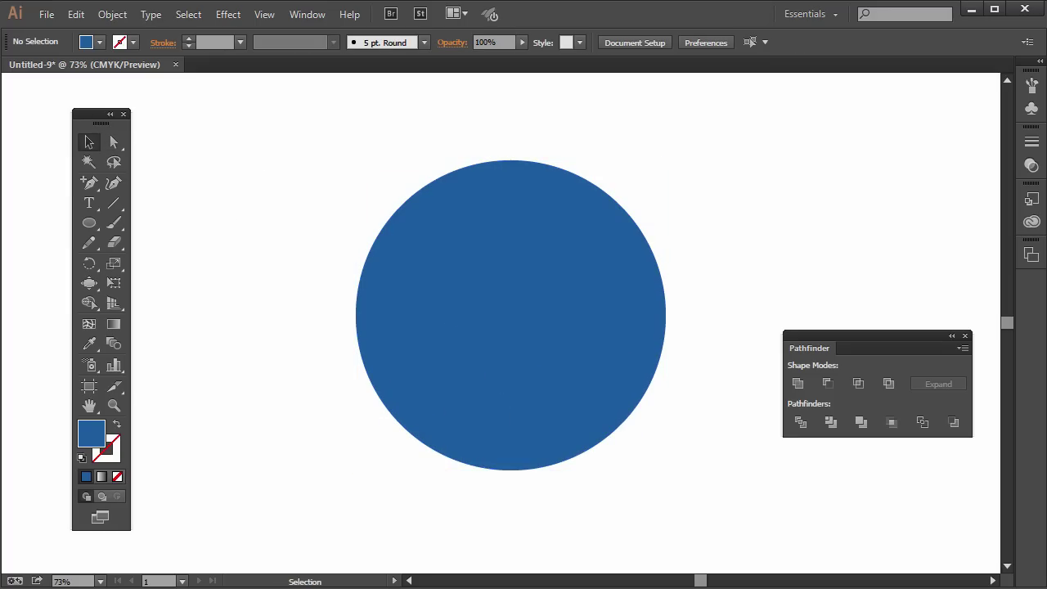
left_click(300, 23)
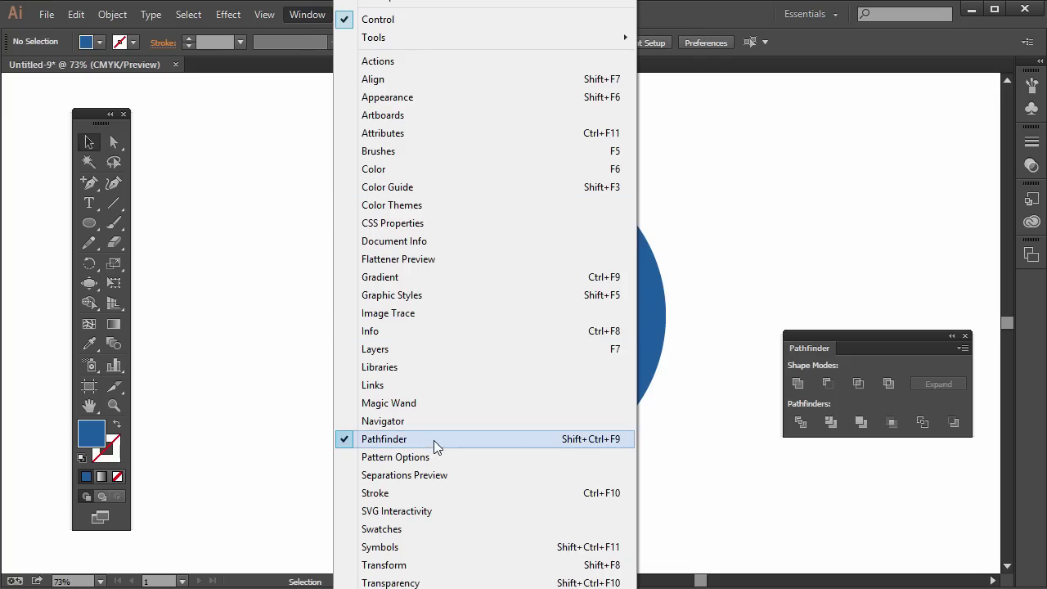
left_click(219, 408)
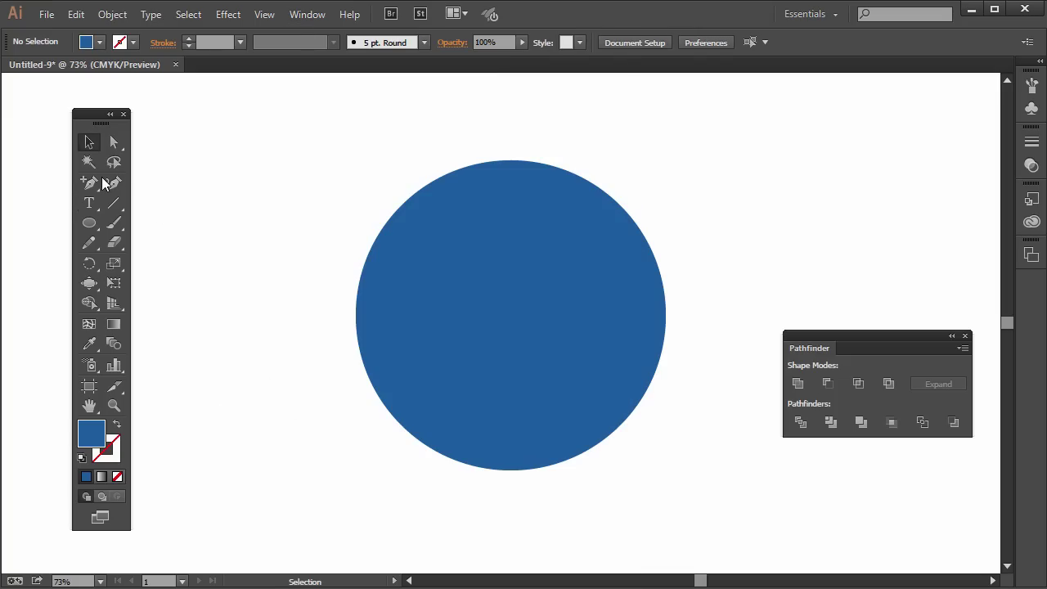
Draw a closed spoon outline with the Pen tool, its handle extending below the circle.
left_click_drag(89, 183, 137, 180)
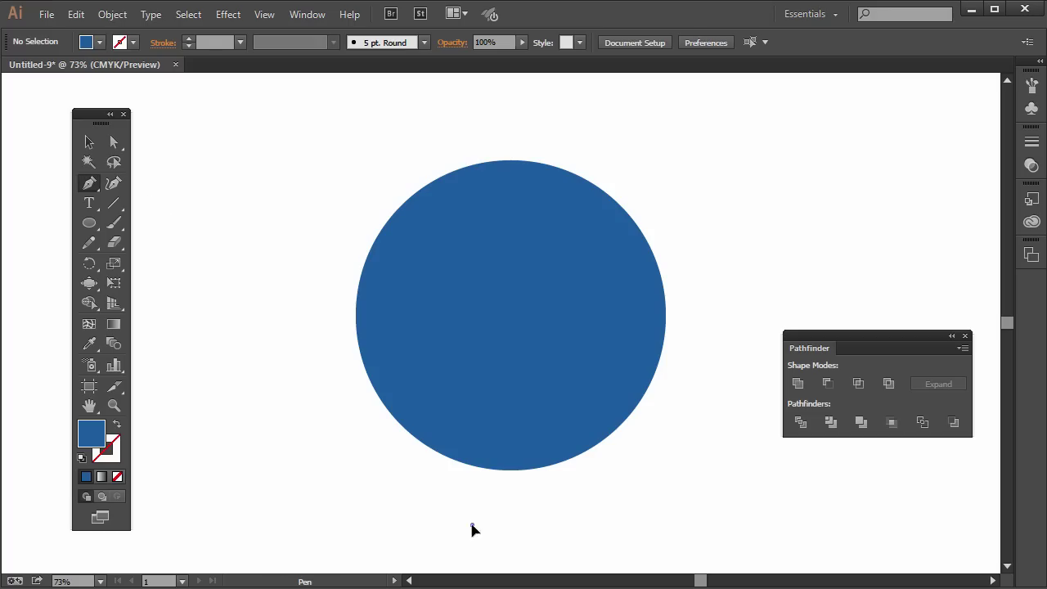
left_click(473, 524)
left_click_drag(481, 350, 462, 319)
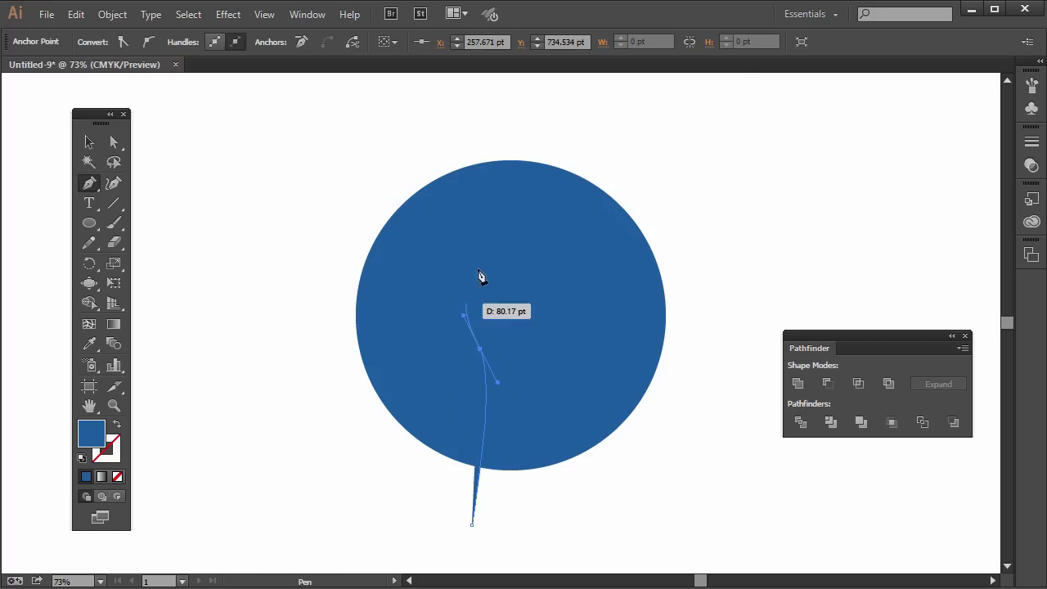
left_click_drag(511, 249, 557, 251)
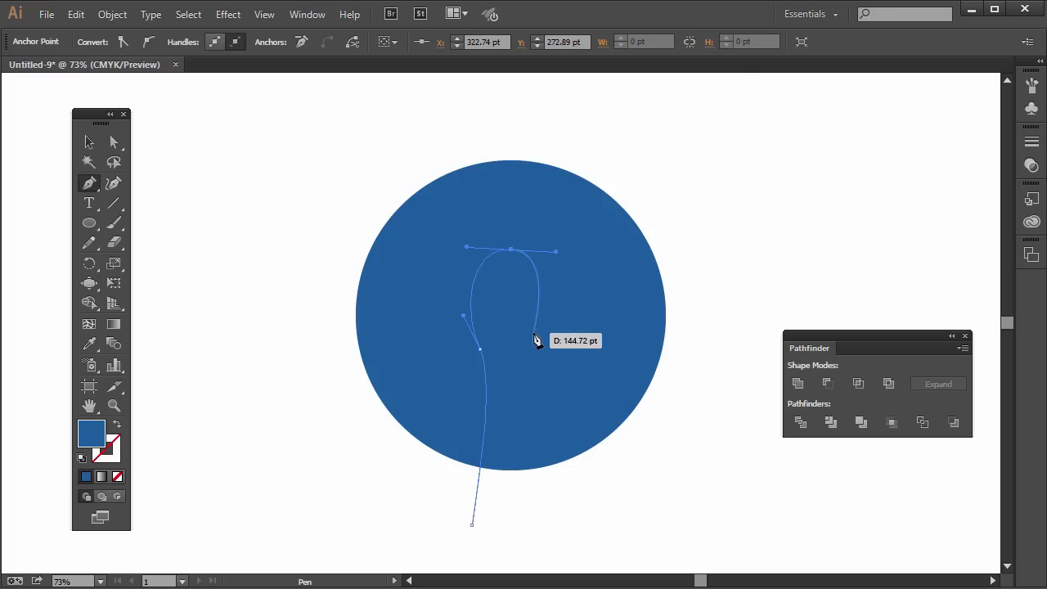
left_click(507, 349)
left_click_drag(516, 533, 472, 534)
left_click(89, 142)
left_click_drag(491, 309, 496, 314)
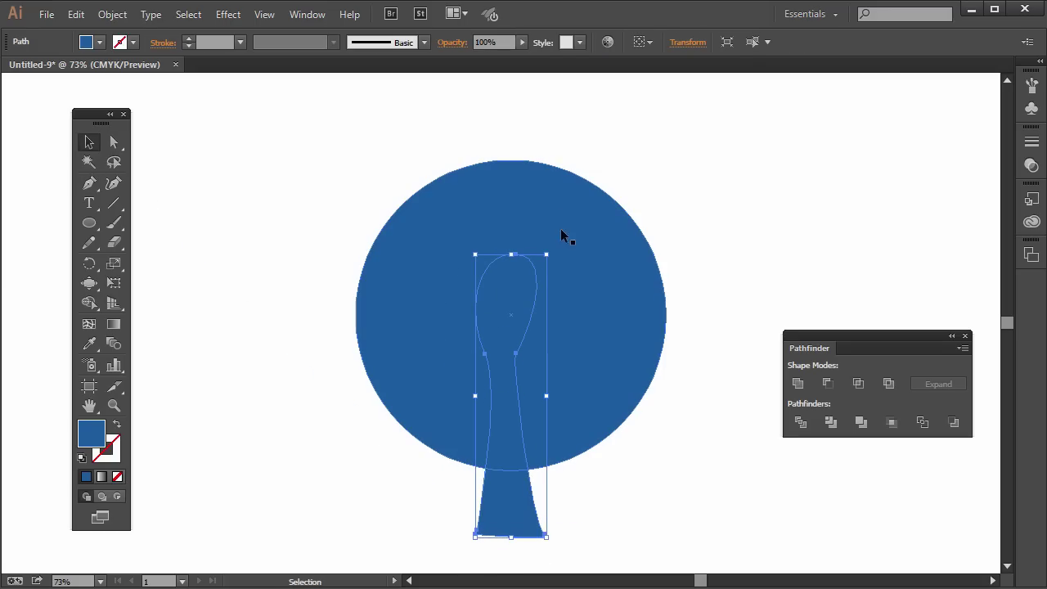
Fill the spoon shape green, then select both the circle and the spoon.
double_click(98, 438)
left_click(825, 242)
left_click_drag(825, 242, 826, 330)
left_click(981, 203)
left_click(606, 165)
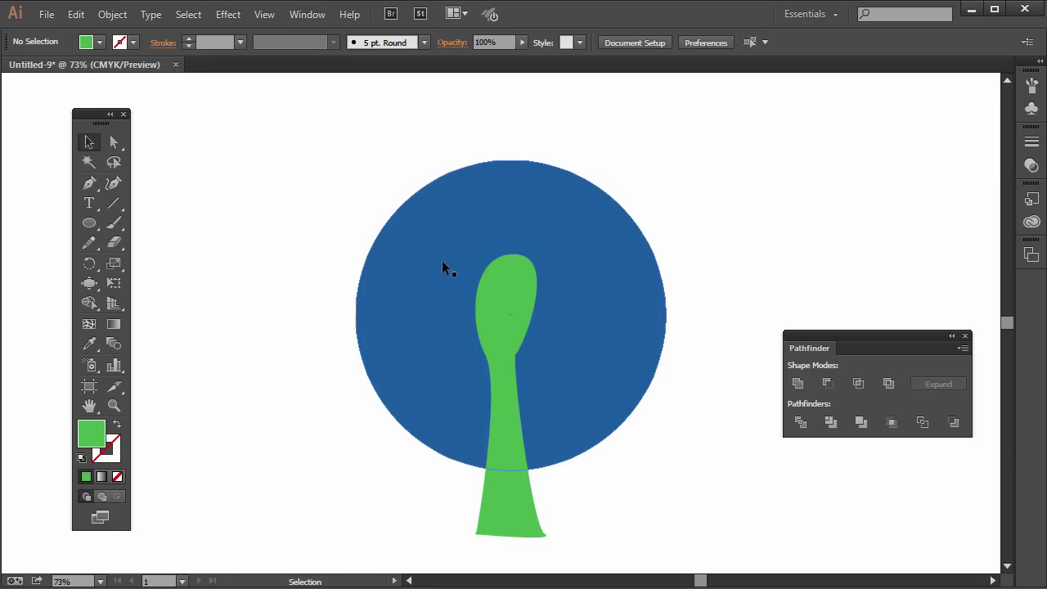
left_click(496, 342)
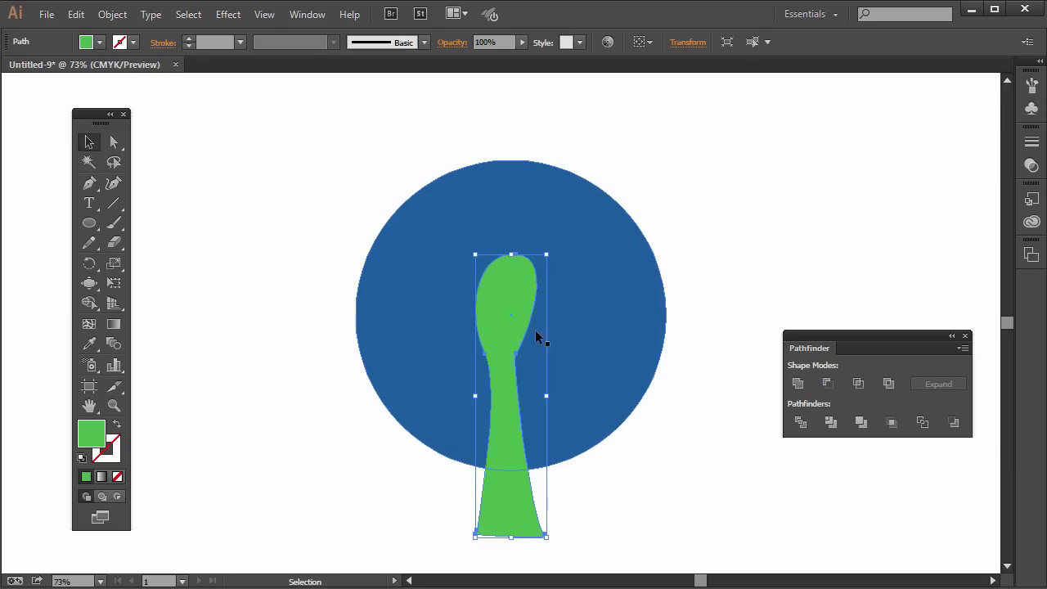
left_click(444, 225)
left_click(288, 320)
left_click_drag(277, 151, 692, 535)
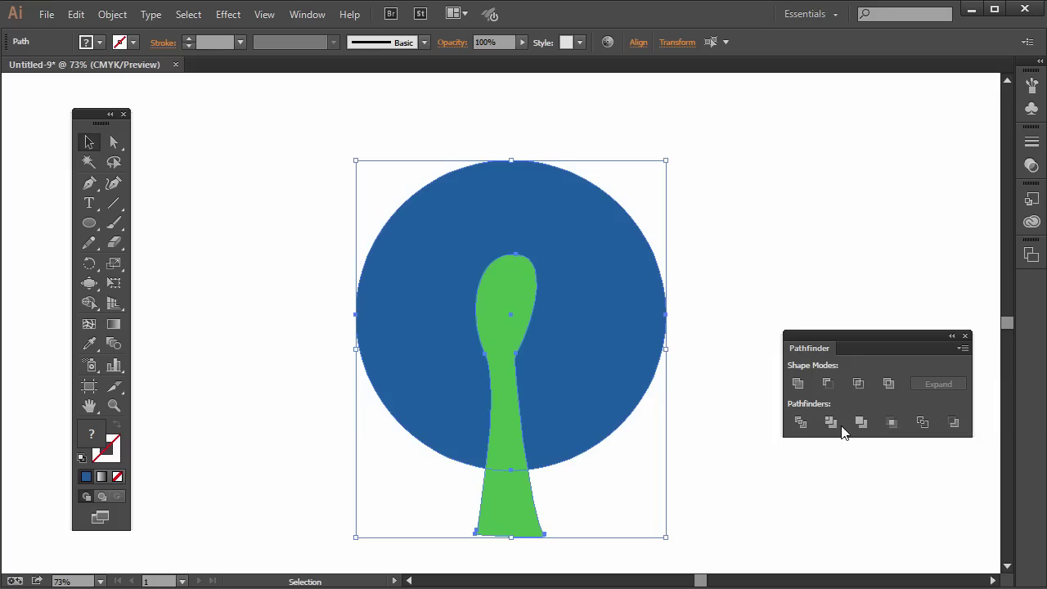
Cut the spoon shape out of the blue circle with Pathfinder Minus Front.
left_click(829, 383)
left_click(762, 248)
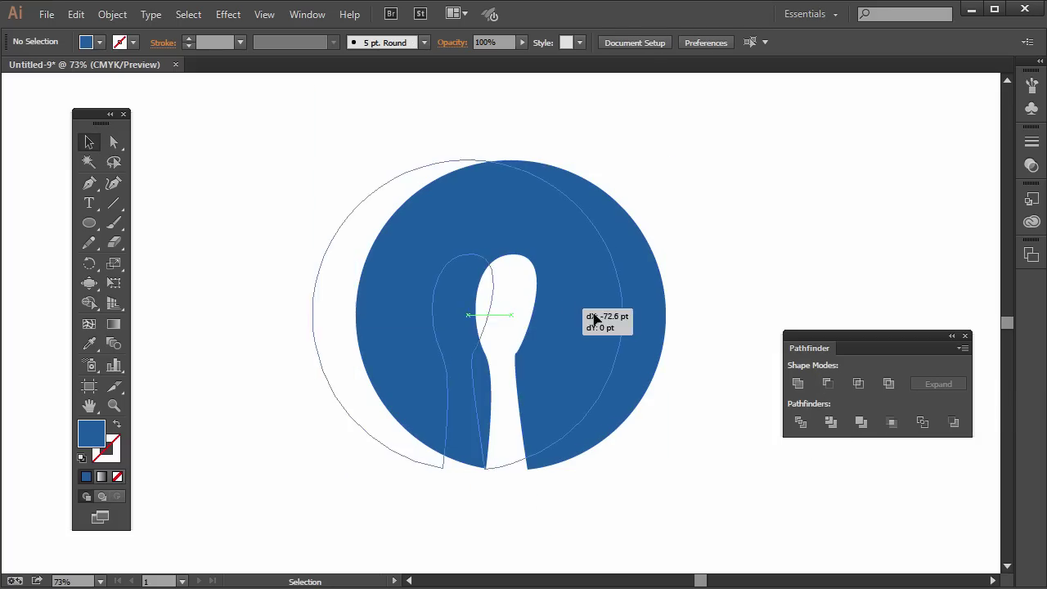
left_click_drag(607, 311, 564, 311)
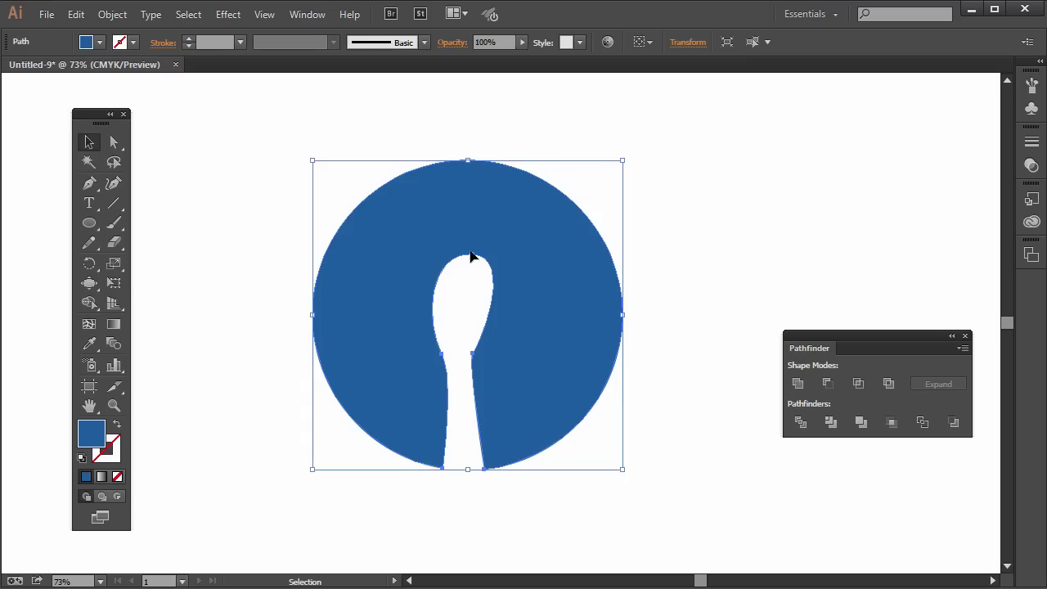
Move the spoon-cutout circle to the artboard's left edge.
left_click(602, 524)
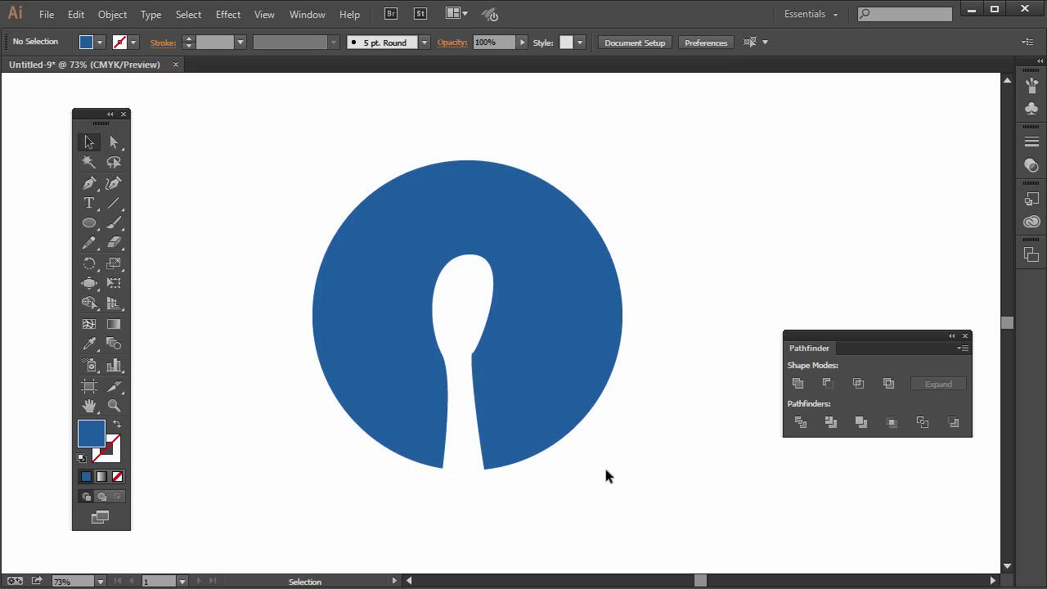
left_click_drag(581, 381, 619, 373)
left_click(821, 204)
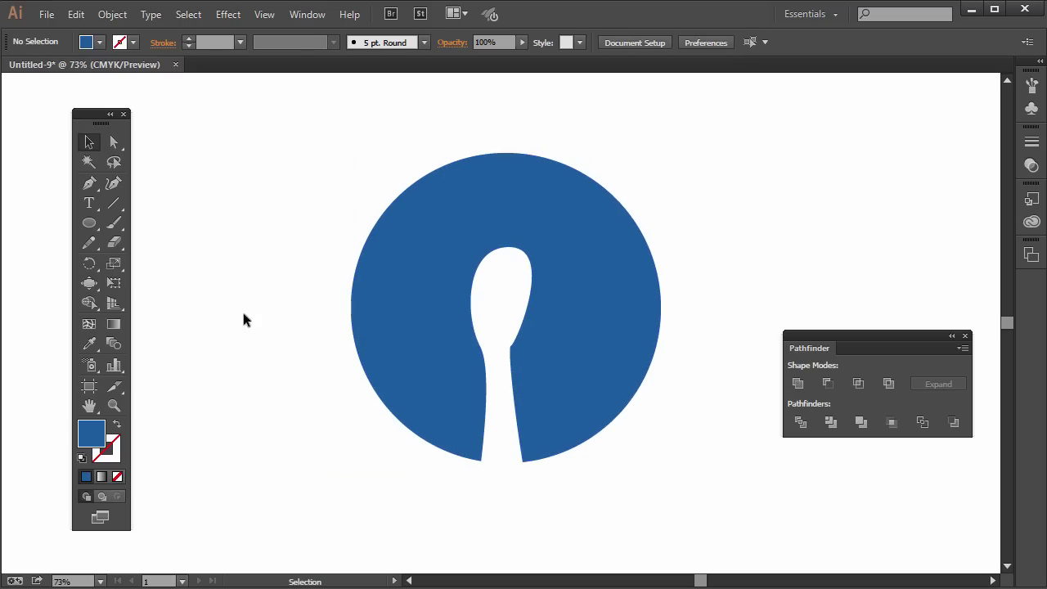
left_click_drag(412, 376, 183, 407)
left_click_drag(319, 377, 200, 377)
left_click(608, 335)
left_click(89, 222)
Draw a perfect 553 pt blue circle on the right side of the artboard.
left_click_drag(401, 169, 728, 500)
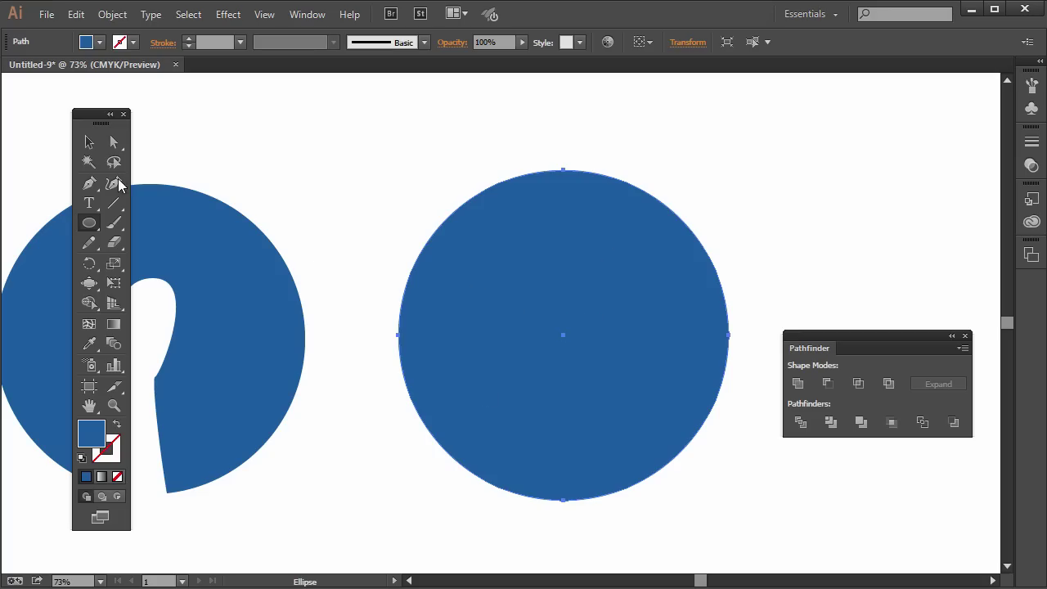
Draw a closed curling wave path with the Pen tool over the right circle's lower half.
left_click(89, 183)
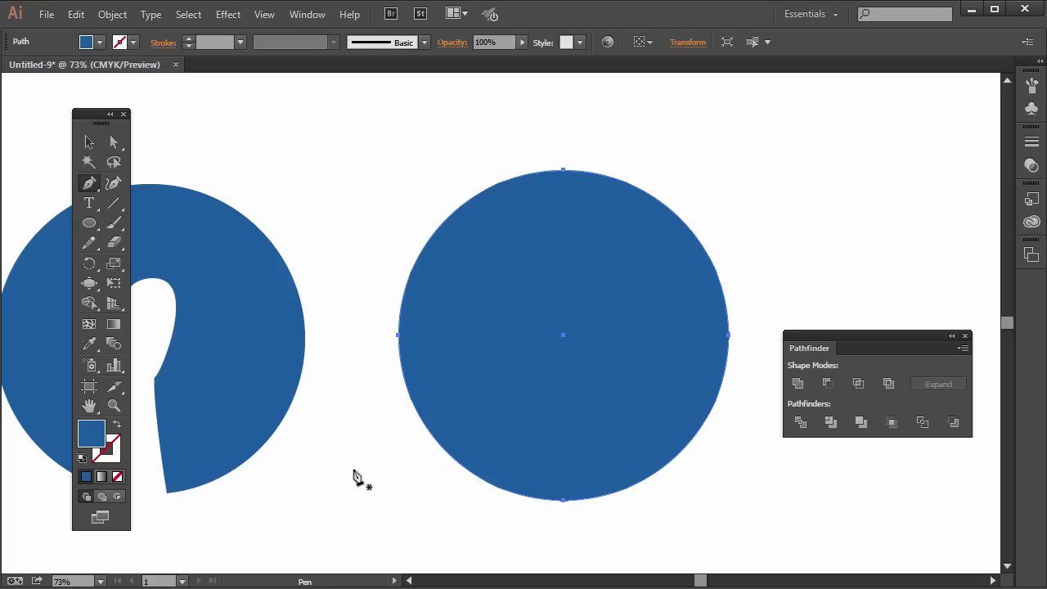
mouse_move(344, 471)
left_mouse_down()
mouse_move(480, 430)
mouse_move(492, 347)
left_mouse_up()
left_click(564, 307)
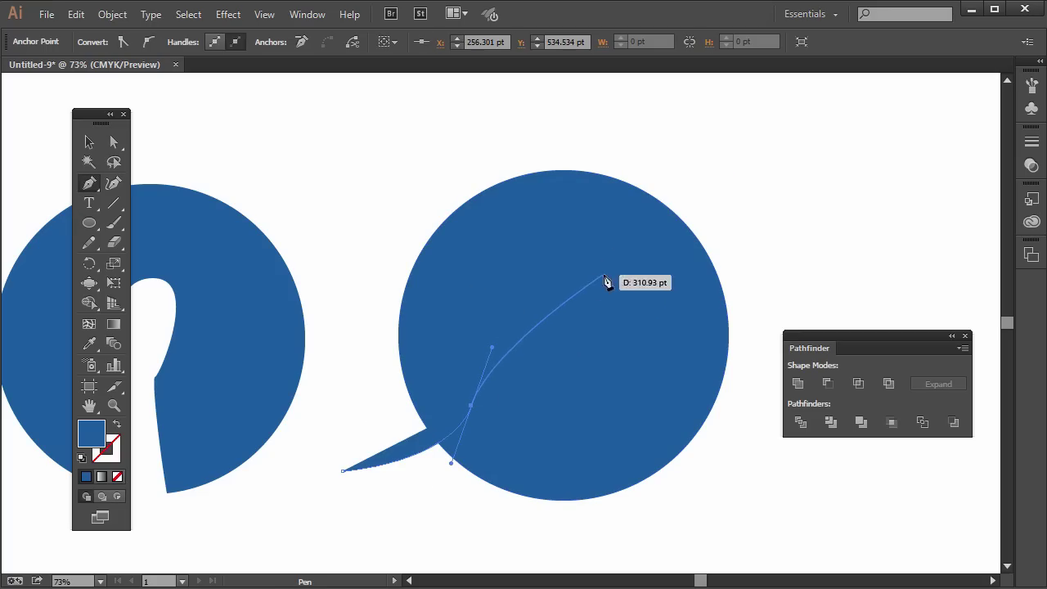
mouse_move(603, 276)
left_mouse_down()
mouse_move(653, 290)
mouse_move(606, 277)
left_mouse_up()
left_click_drag(575, 408, 599, 431)
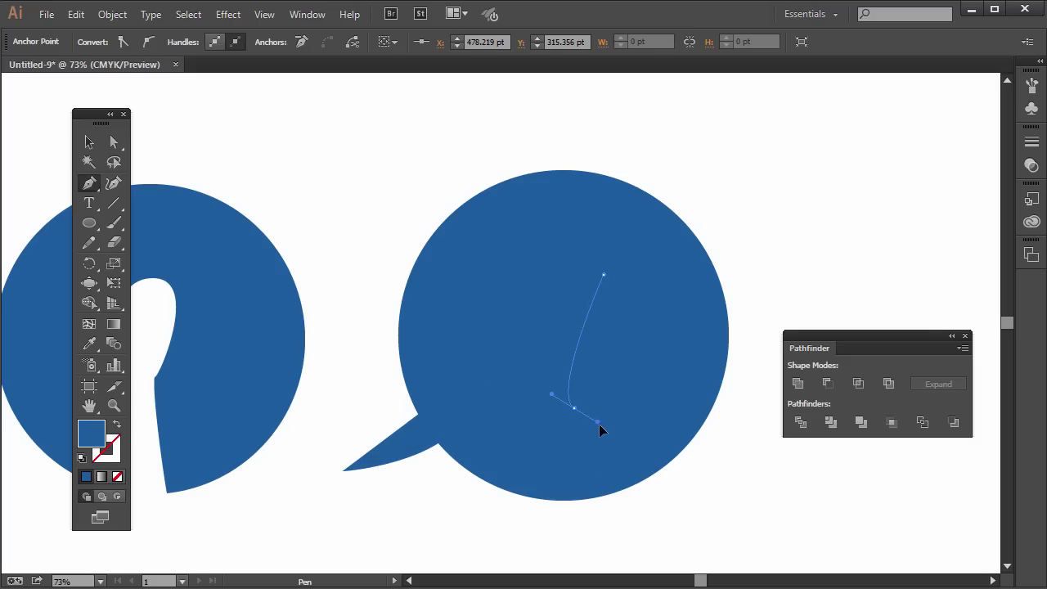
left_click(764, 518)
left_click(492, 536)
left_click(342, 473)
Refine the wave's crest and lower curve by dragging its anchors with Direct Selection.
left_click(112, 142)
left_click(323, 145)
left_click_drag(604, 279, 564, 252)
left_click_drag(555, 392, 603, 399)
left_click_drag(623, 278, 675, 282)
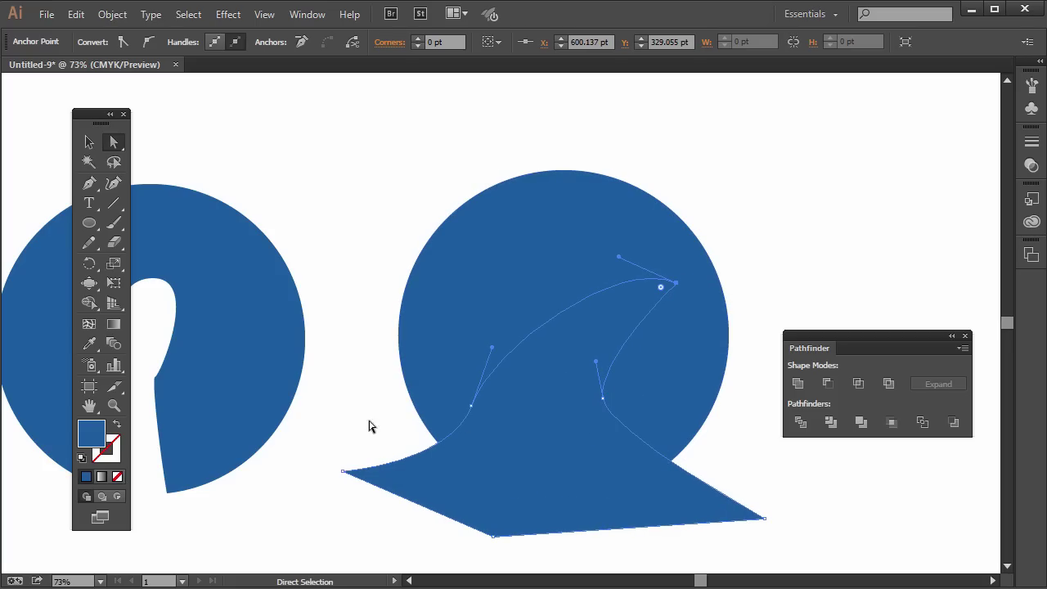
left_click_drag(386, 191, 645, 506)
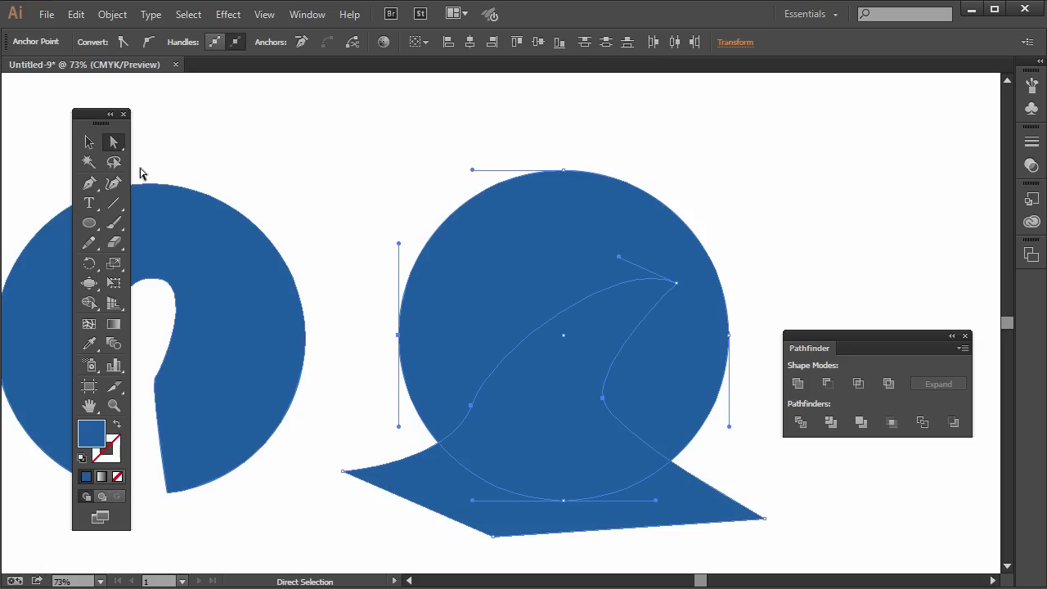
Subtract the wave from the second circle with Pathfinder Minus Front.
left_click(89, 142)
left_click(354, 187)
left_click(609, 530)
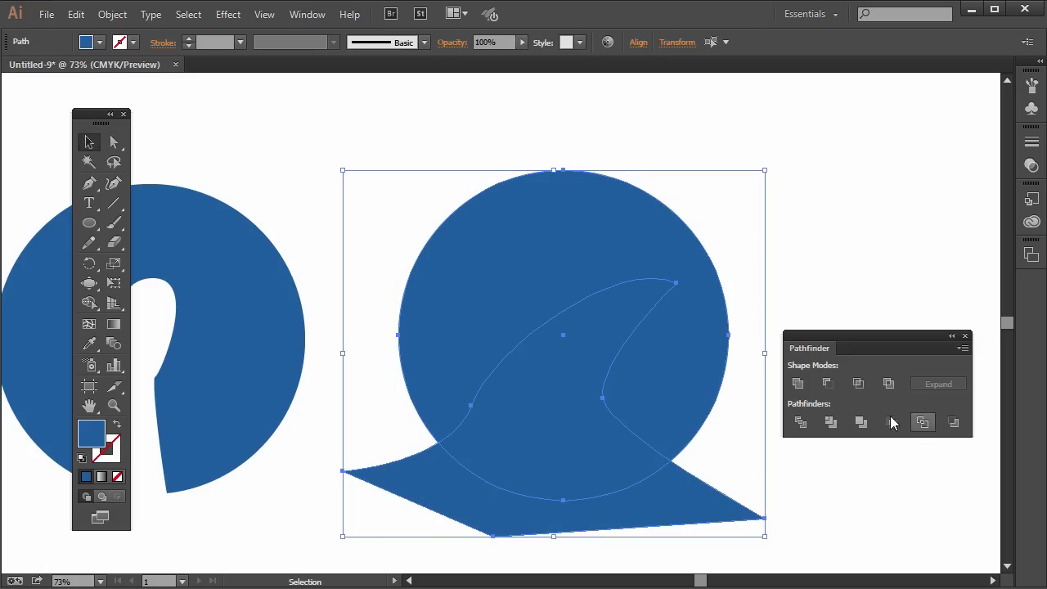
left_click(827, 383)
left_click(851, 164)
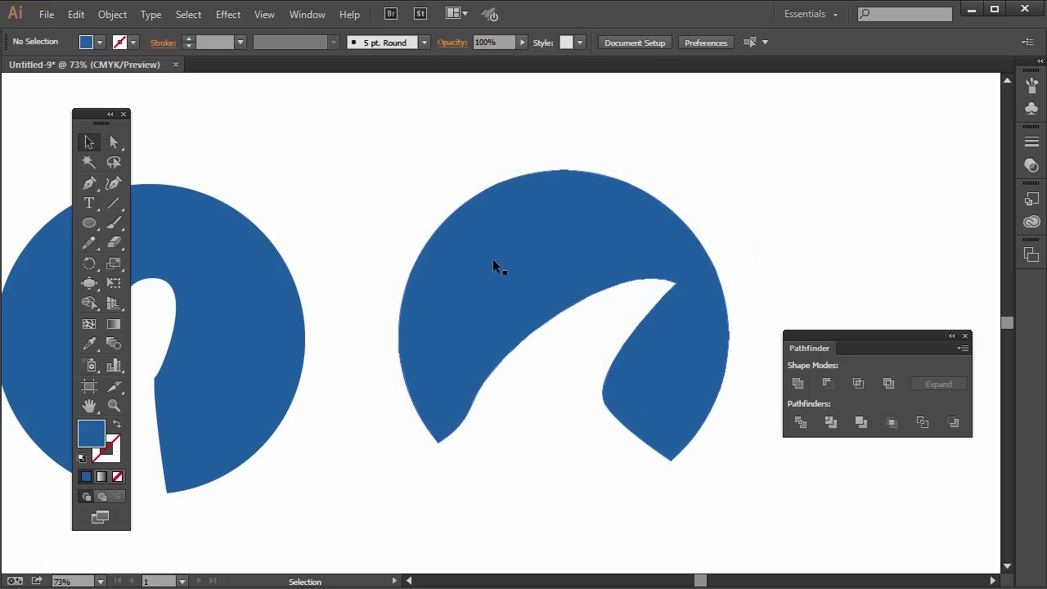
Reposition the wave circle and spoon circle side by side.
left_click_drag(494, 264, 579, 230)
left_click_drag(263, 290, 393, 222)
mouse_move(580, 223)
left_mouse_down()
mouse_move(548, 229)
mouse_move(561, 230)
left_mouse_up()
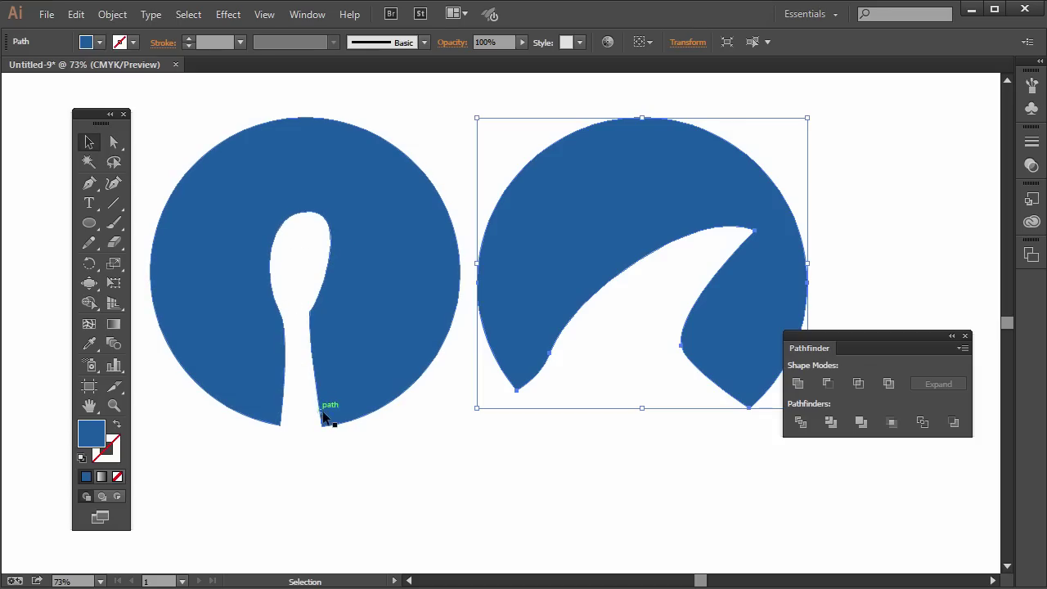
left_click(583, 496)
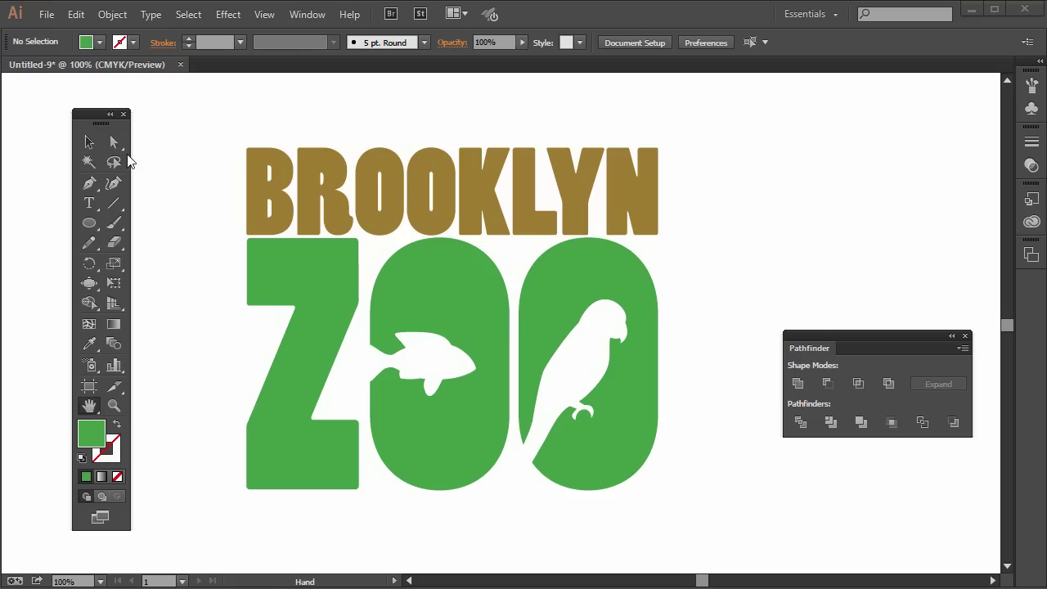
left_click(114, 143)
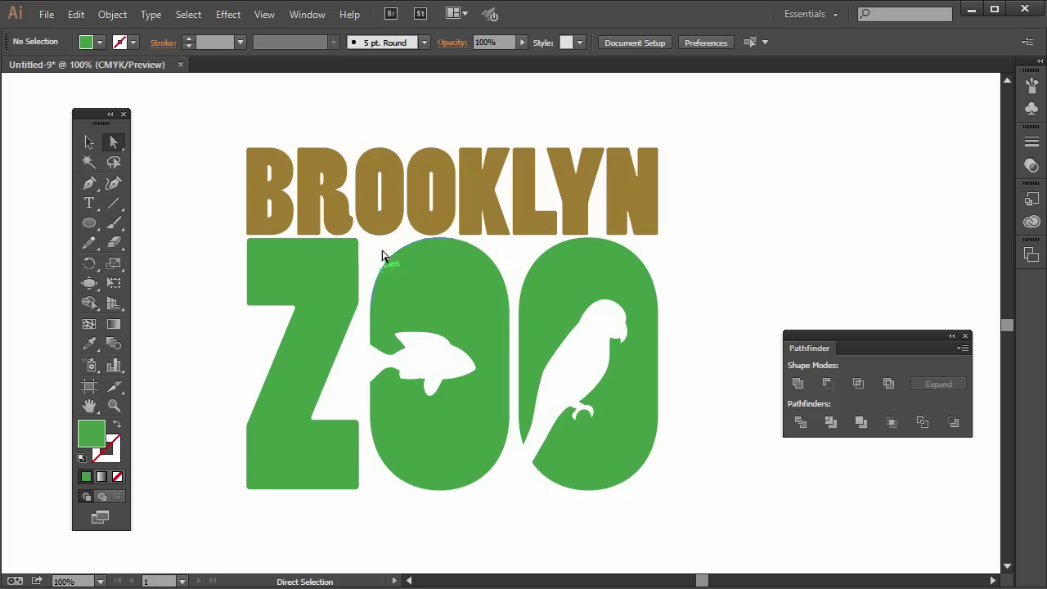
left_click(558, 347)
left_click(405, 365)
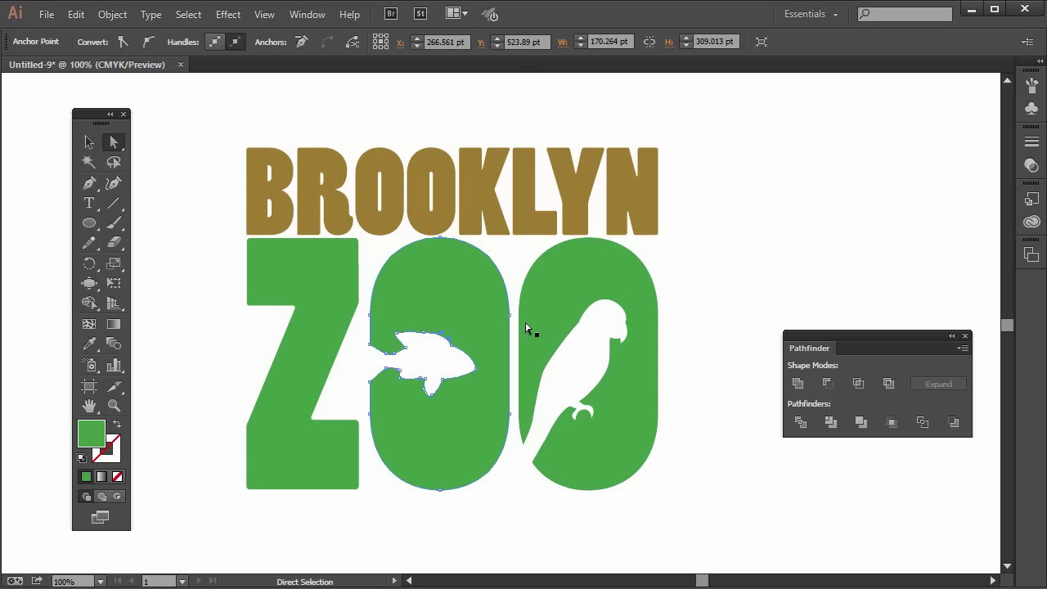
left_click(743, 281)
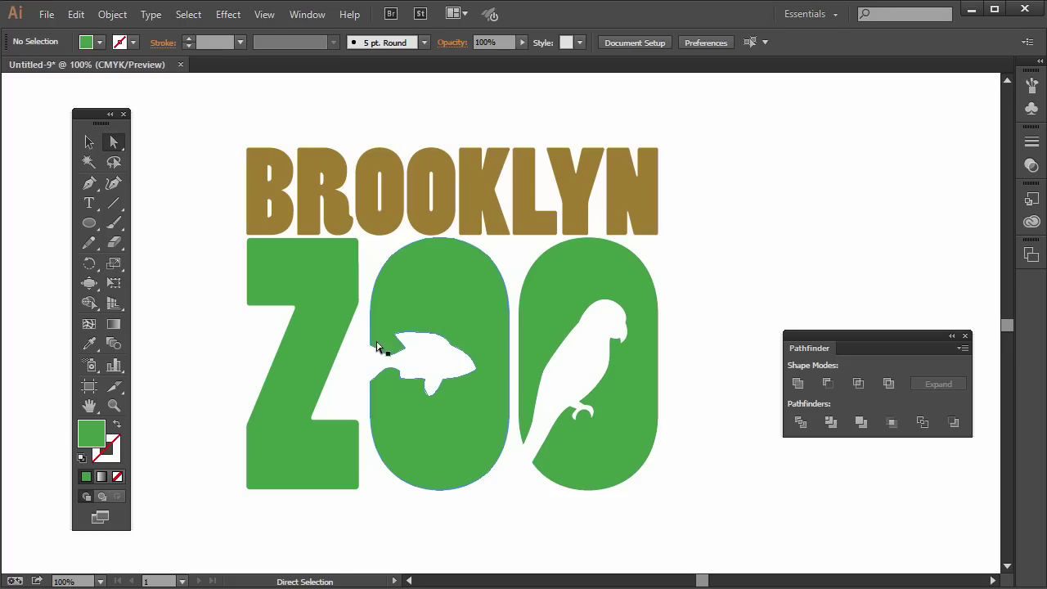
key("h")
left_click_drag(521, 326, 497, 324)
left_click_drag(355, 259, 406, 270)
left_click_drag(494, 336, 420, 338)
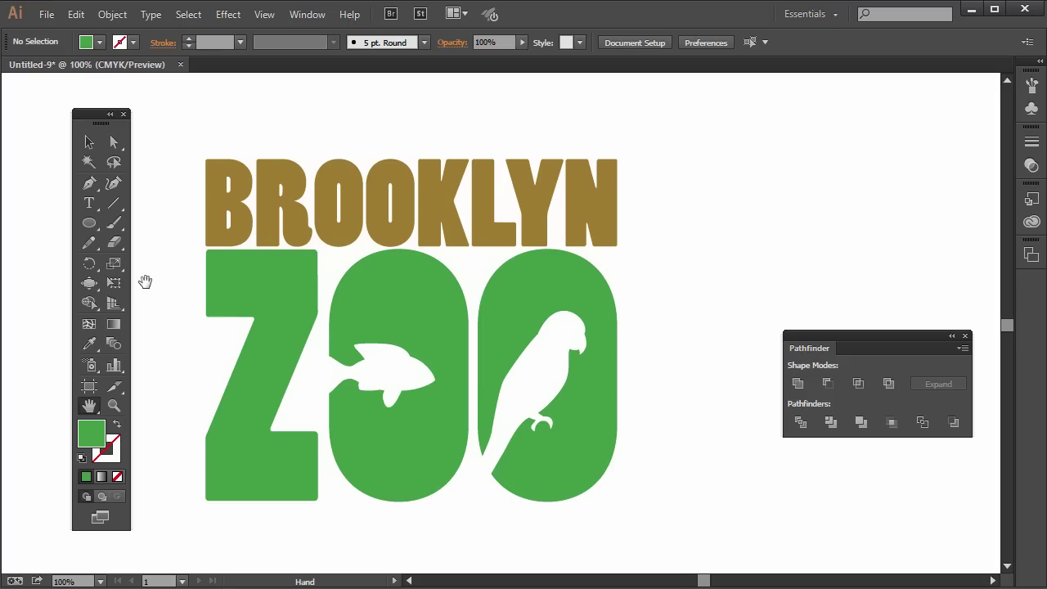
Select the Shape Builder tool and drag the Pathfinder panel up and left, nearer the artwork.
left_click(92, 305)
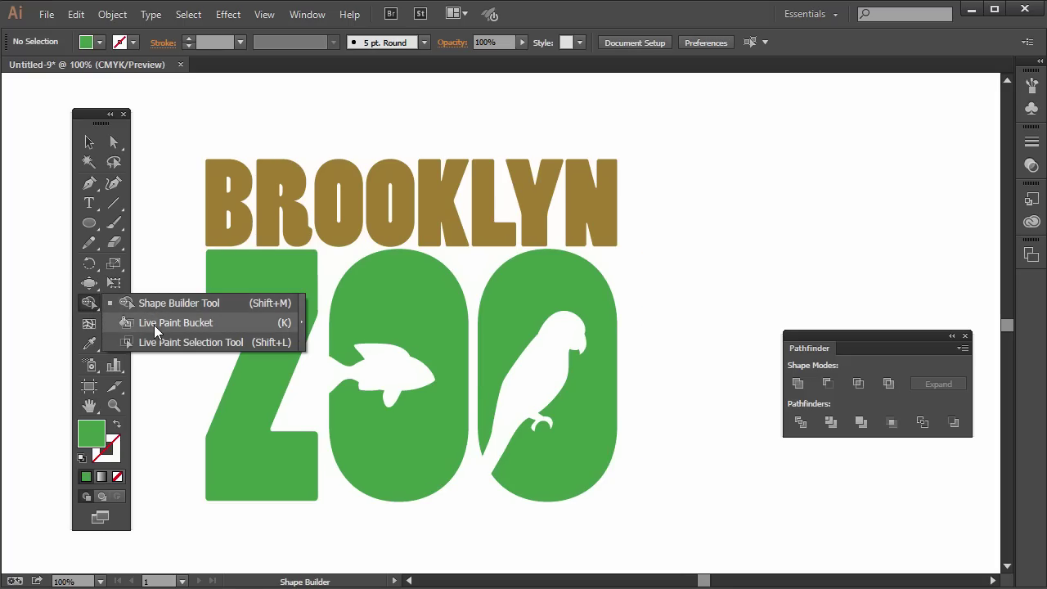
left_click(95, 301)
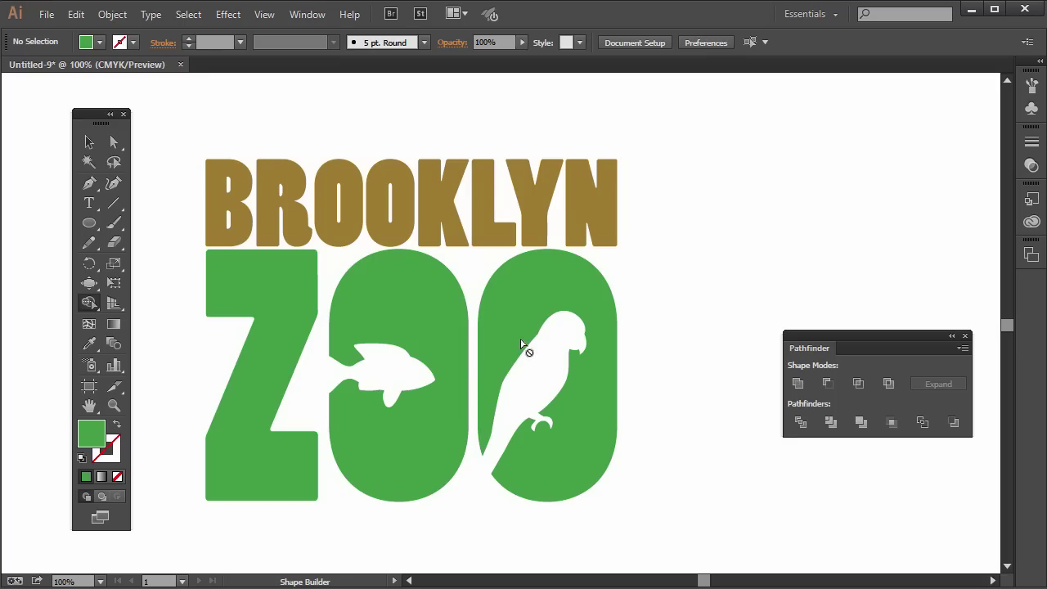
left_click_drag(845, 339, 775, 325)
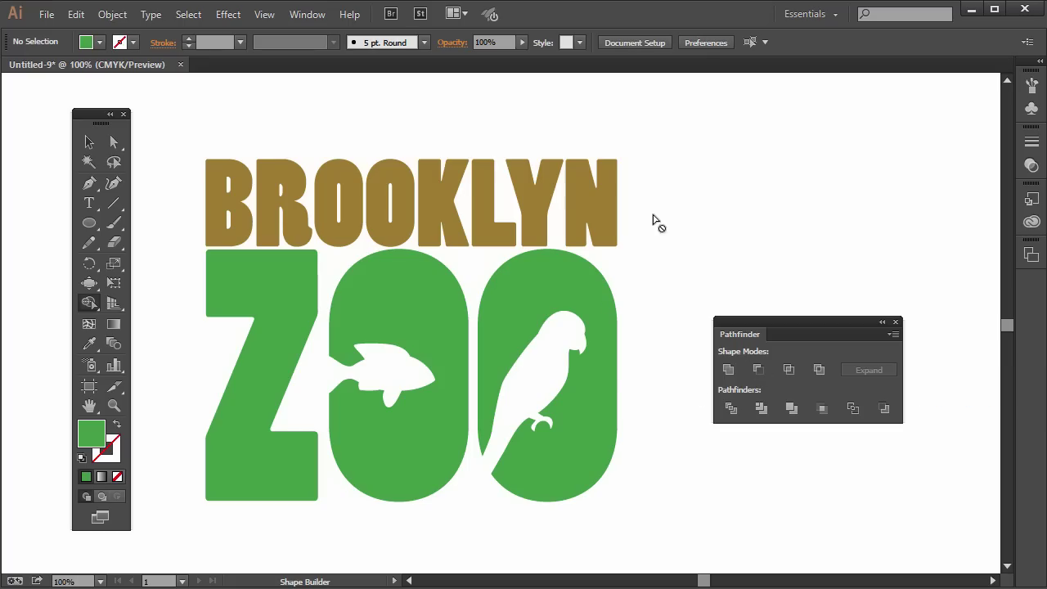
left_click_drag(797, 320, 777, 286)
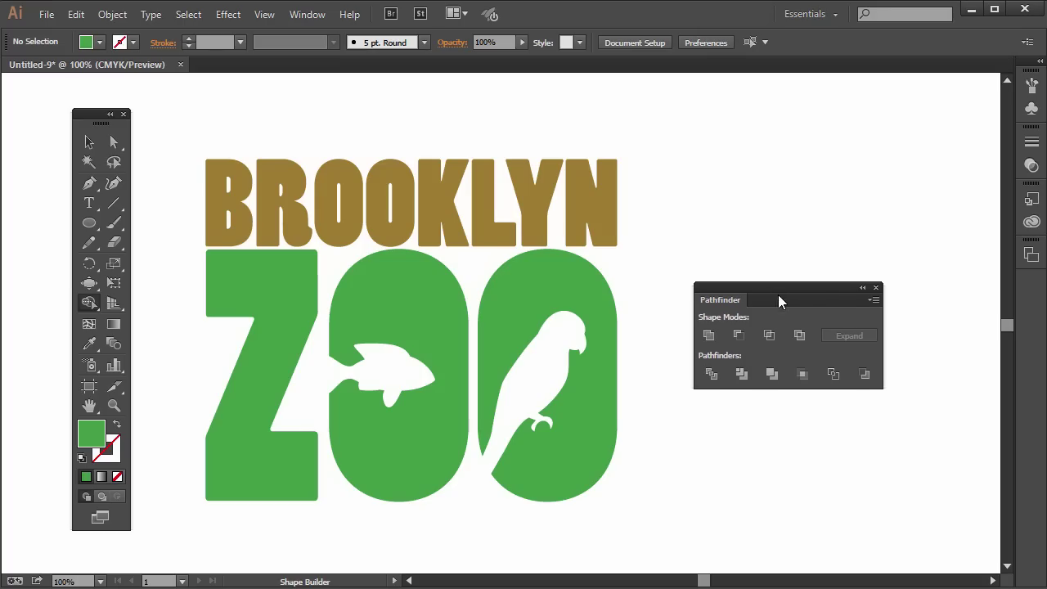